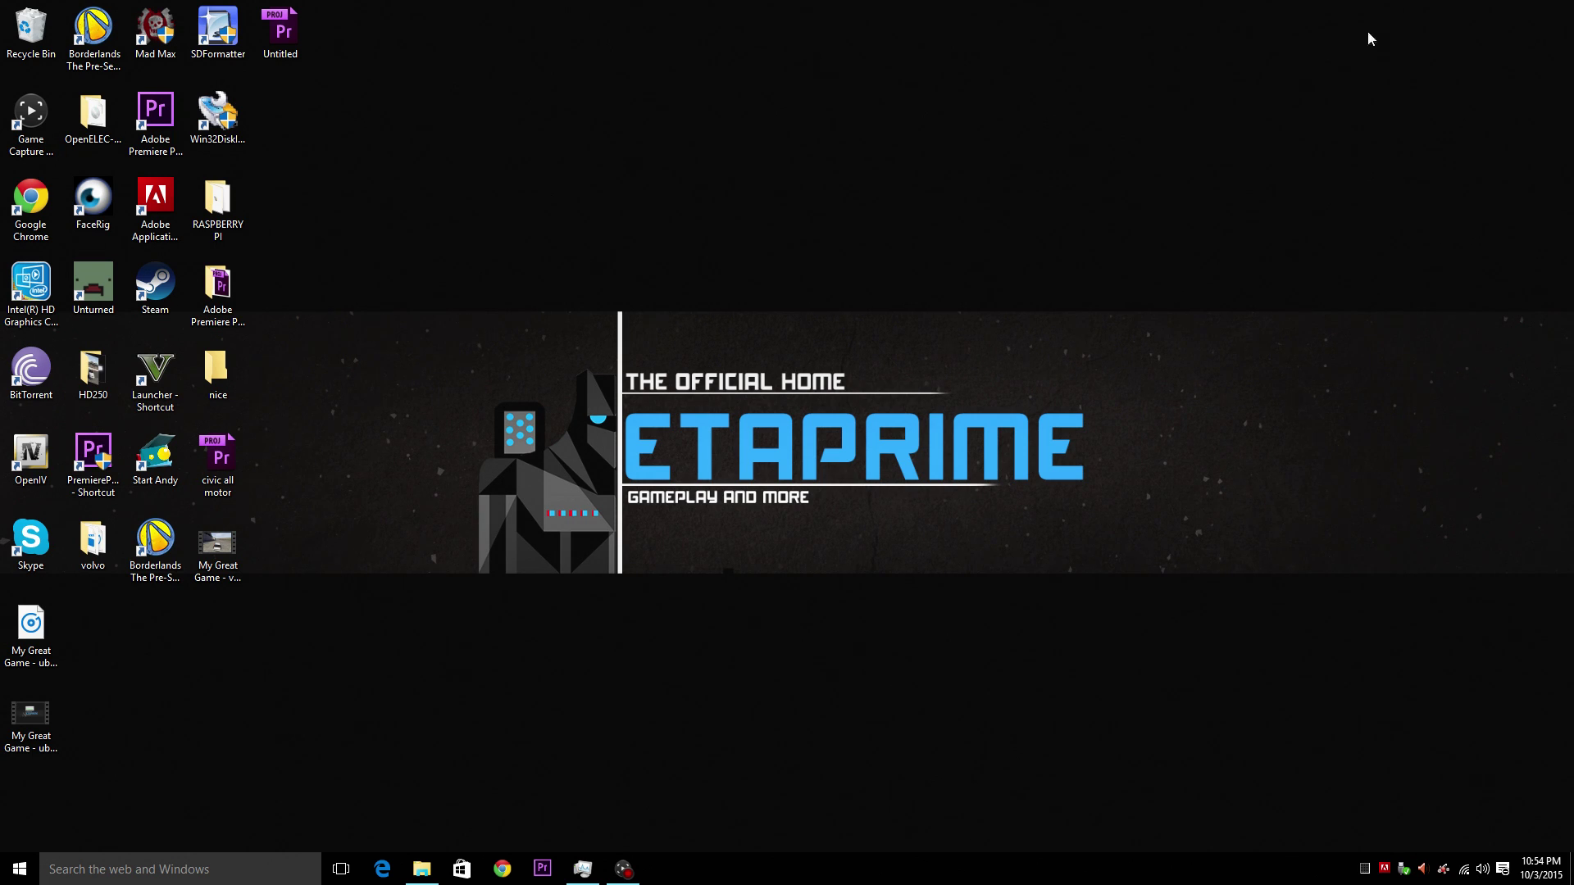
# Step: Search Chrome for 'ubuntu mate' and open the official ubuntu-mate.org site
pyautogui.click(501, 869)
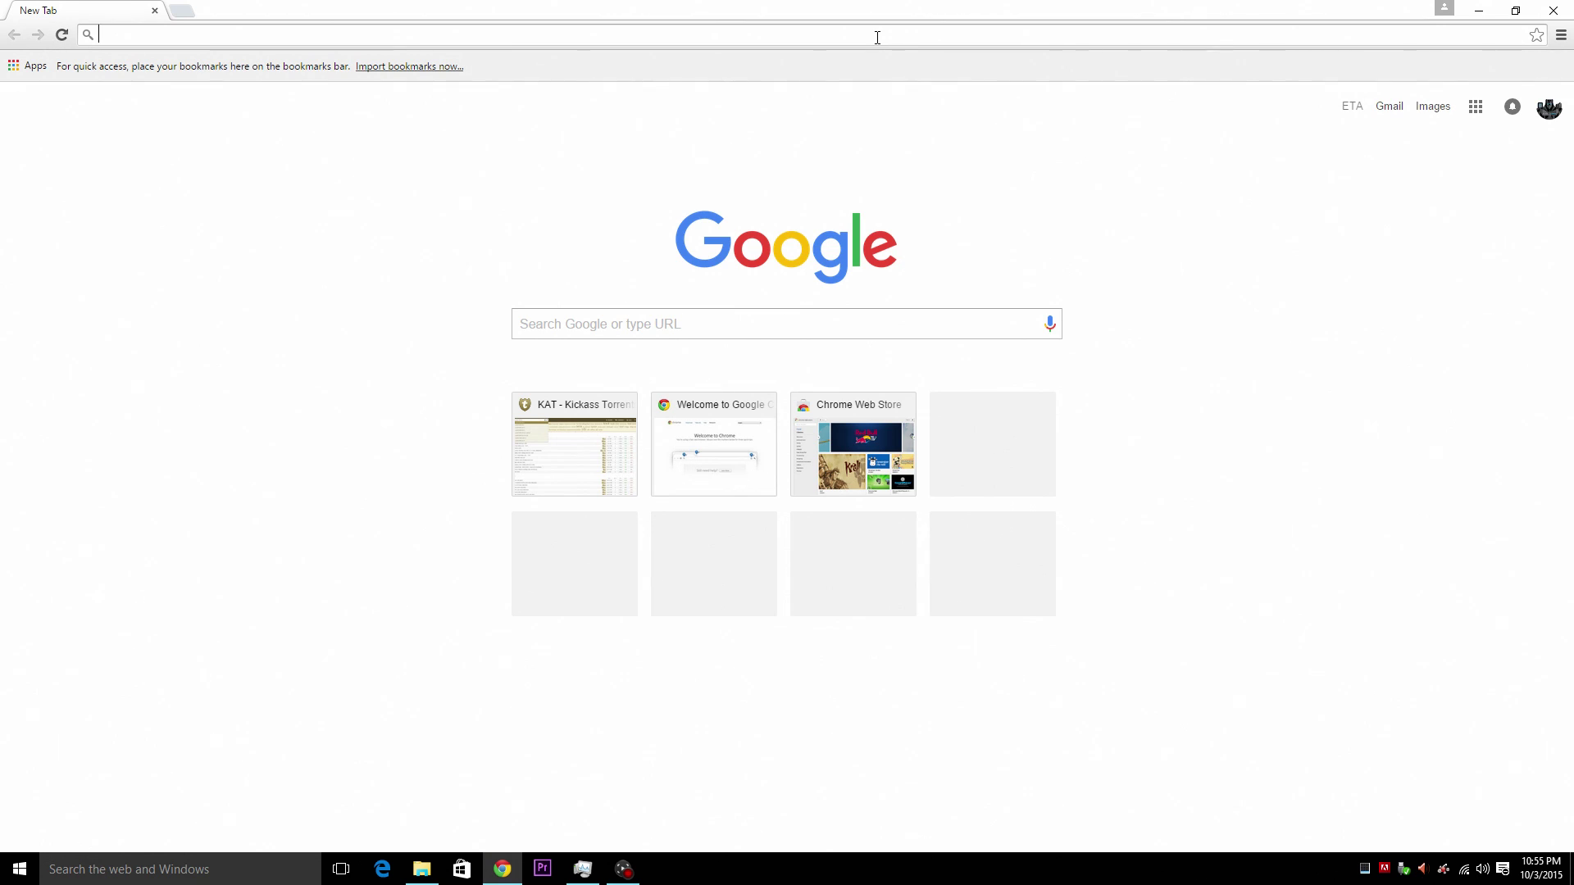
pyautogui.write('ubuntu mate')
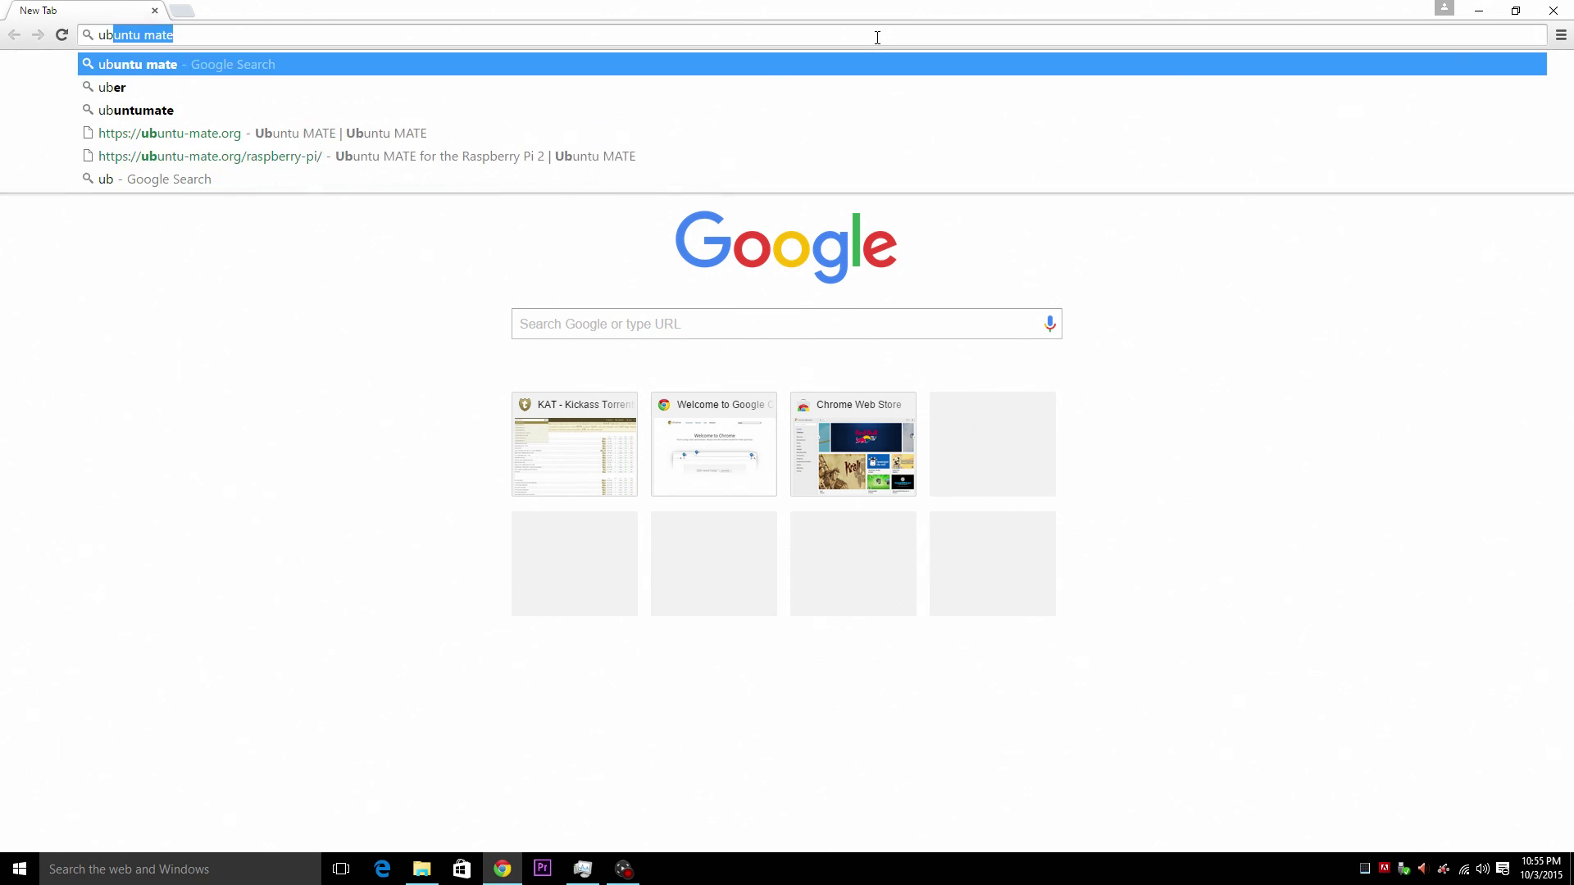
pyautogui.press('Return')
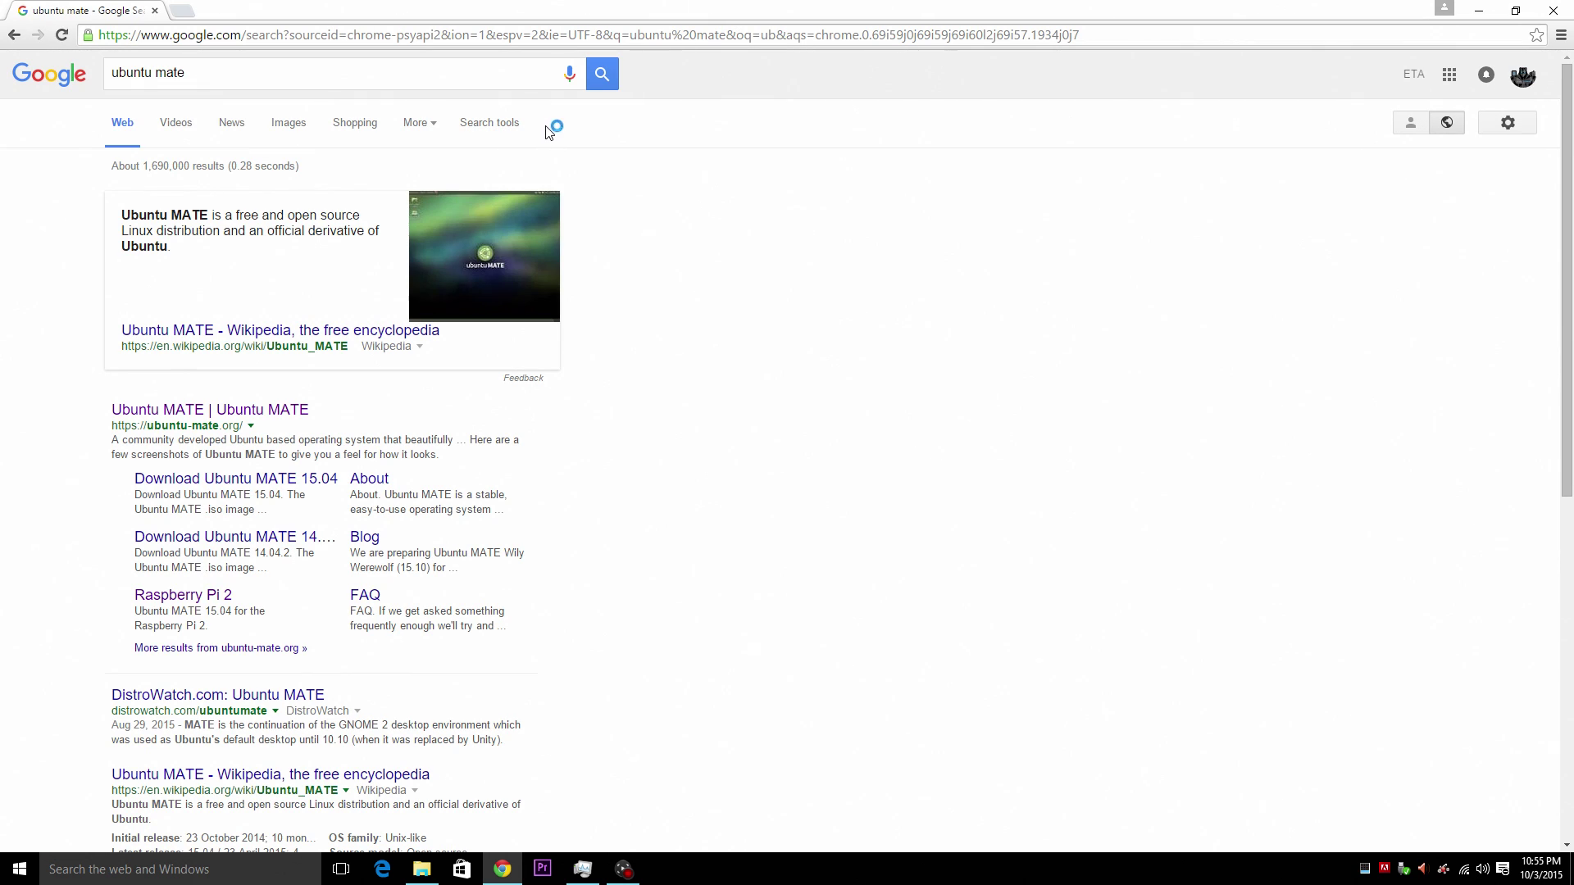
pyautogui.click(279, 413)
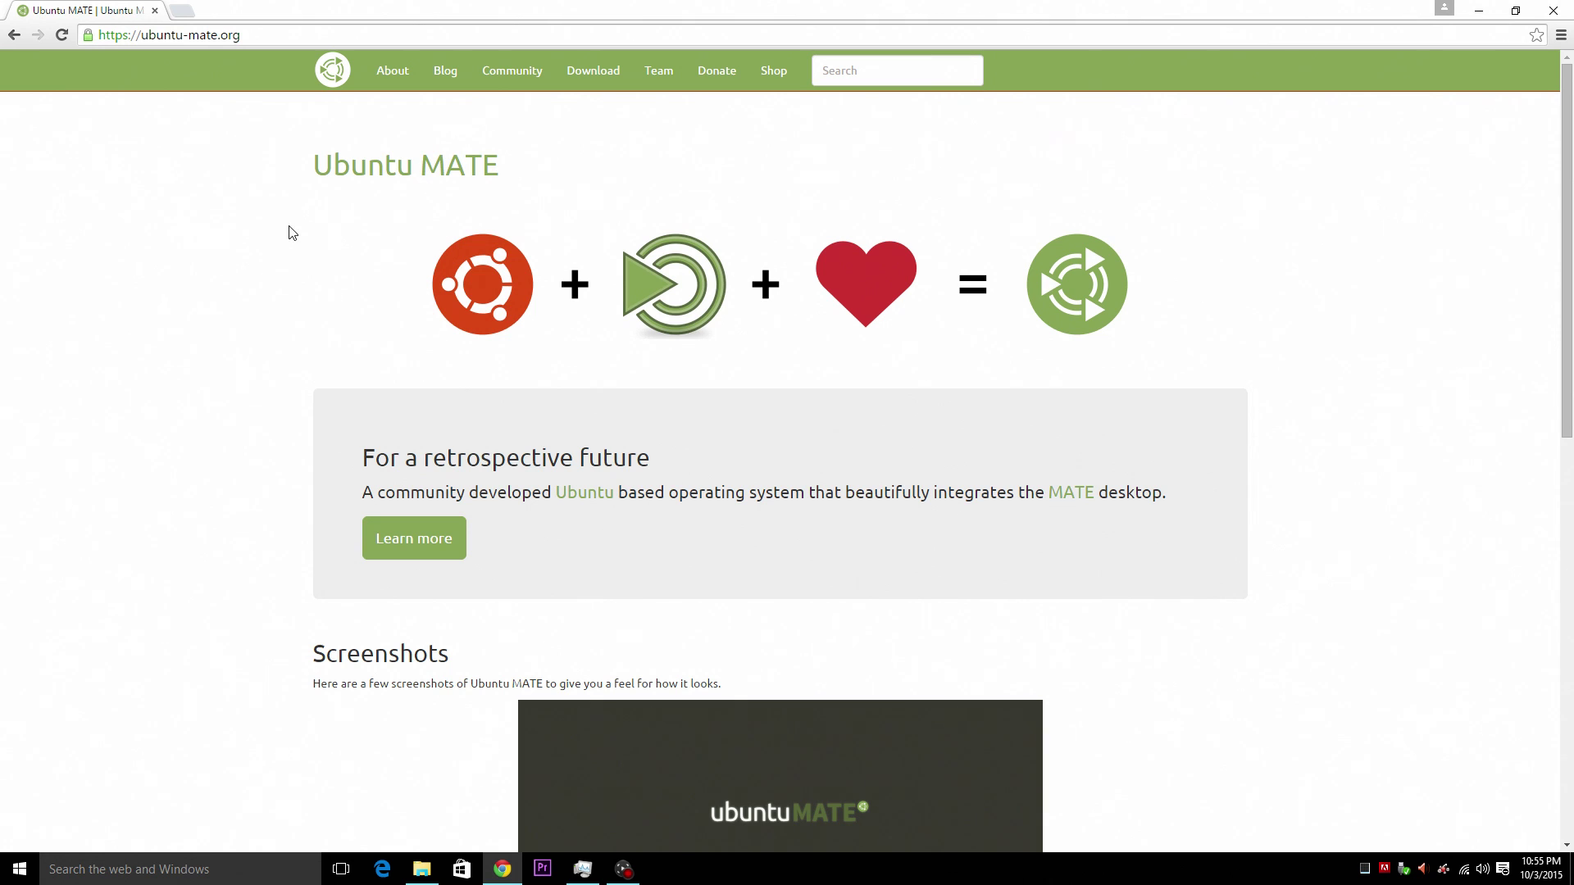
# Step: Go to the Raspberry Pi 2 page's Download section, then minimize Chrome
pyautogui.scroll(-10, 292, 232)
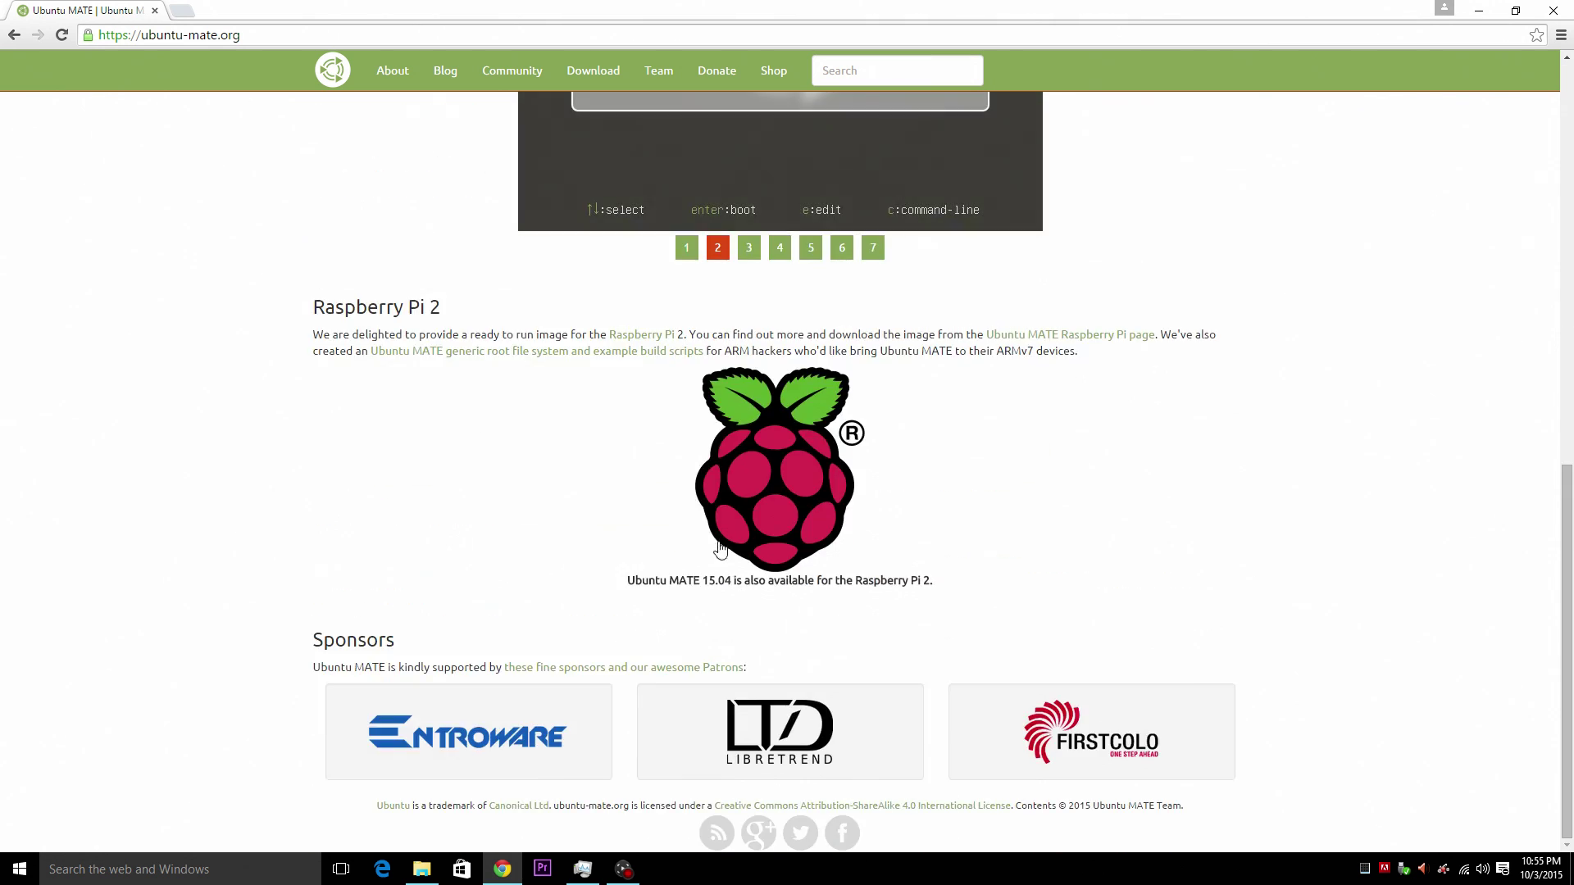
pyautogui.click(796, 482)
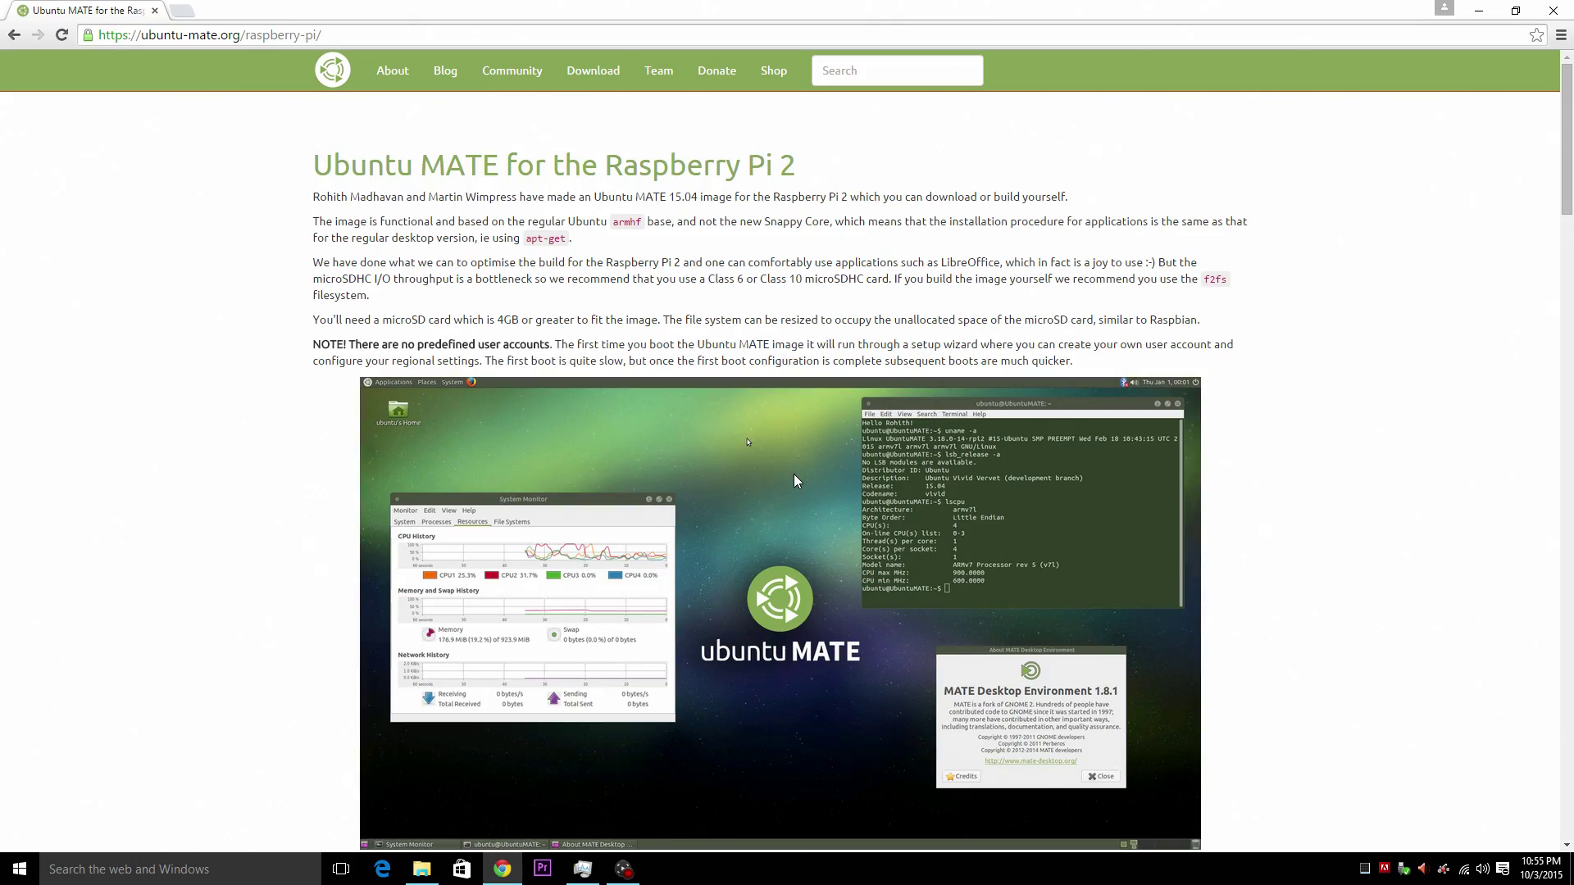
pyautogui.scroll(-6, 459, 287)
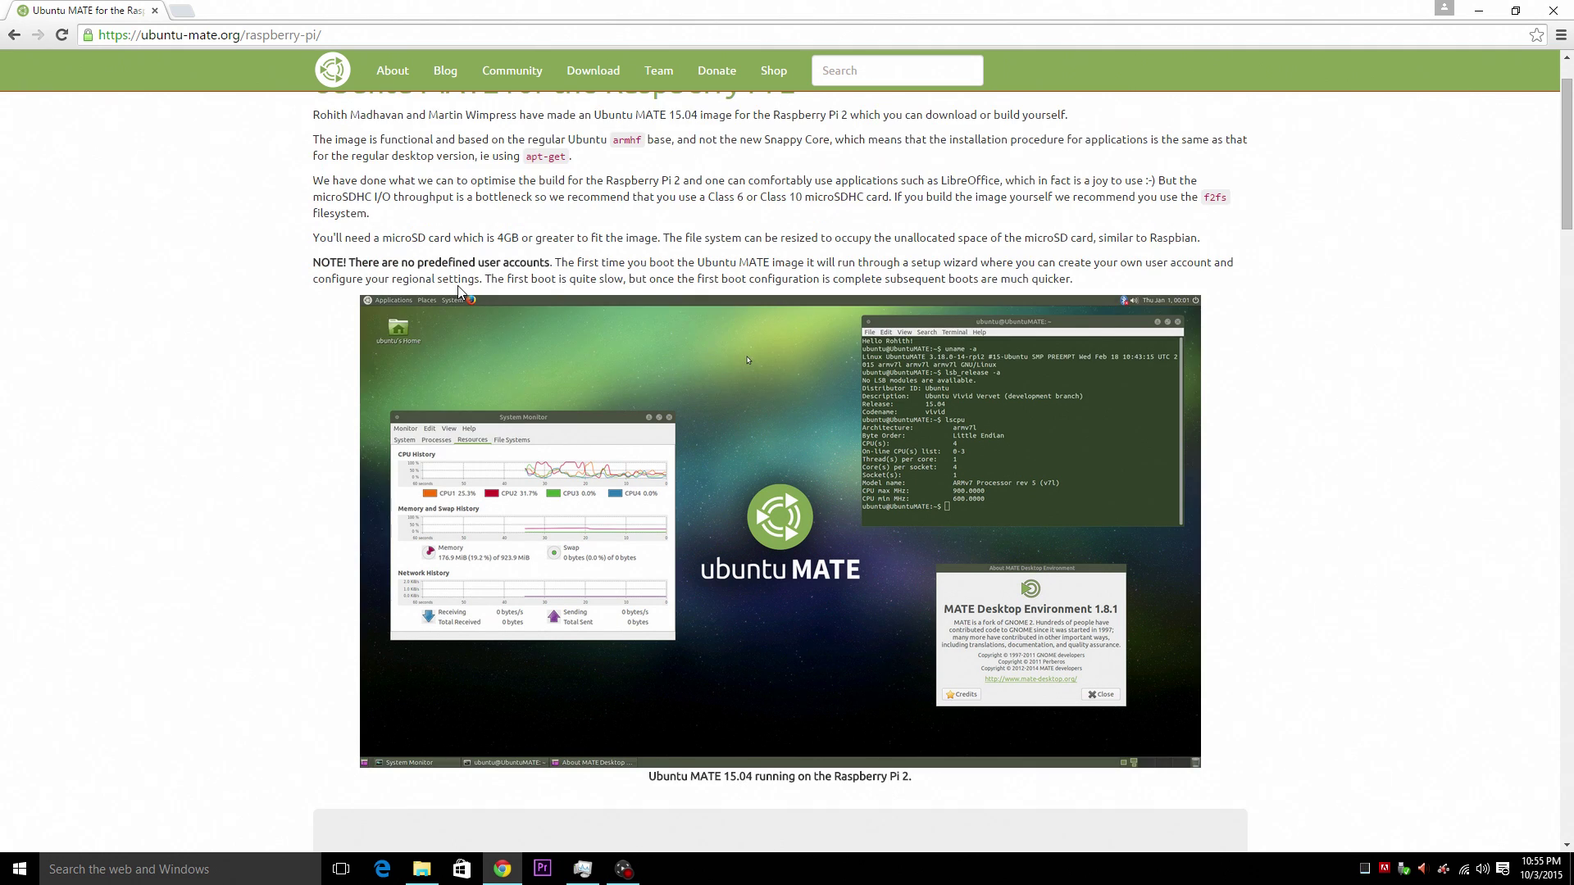
pyautogui.scroll(-5, 457, 300)
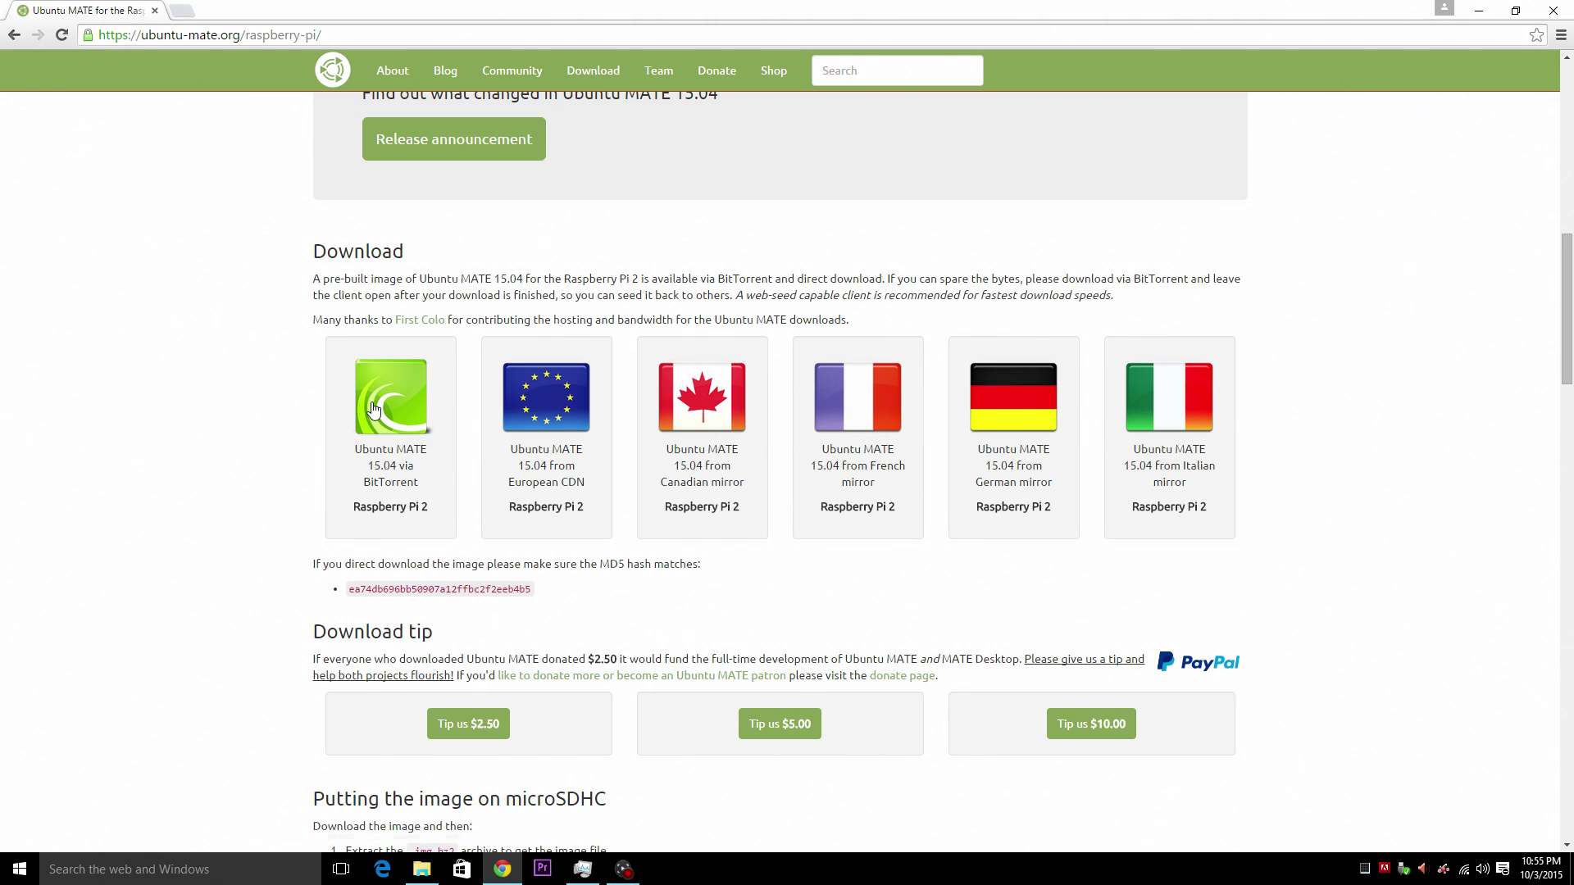
pyautogui.click(1486, 10)
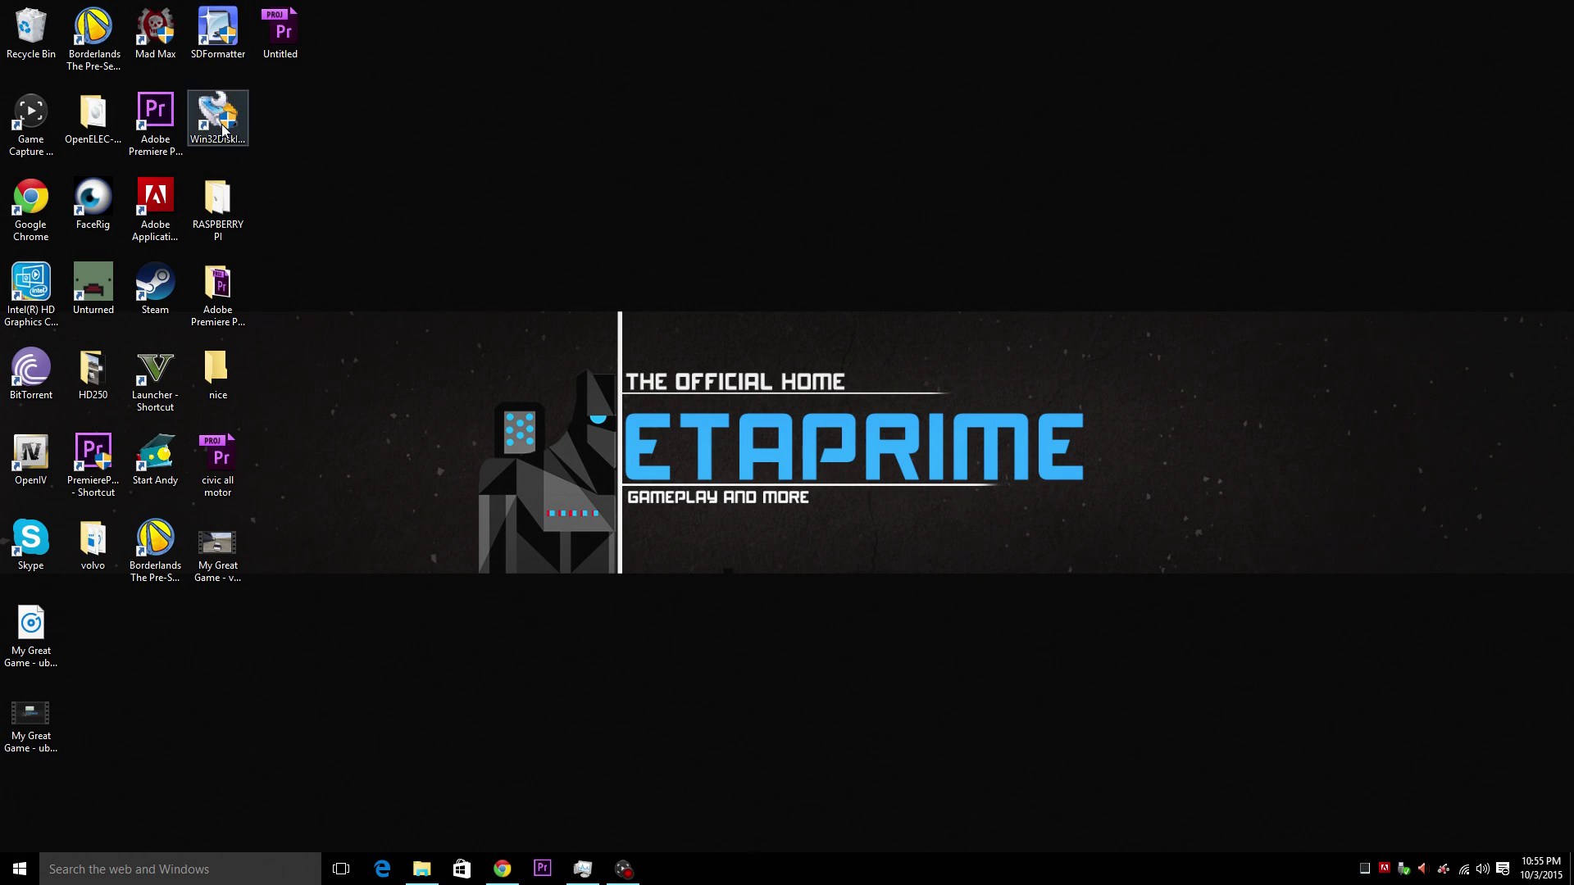
# Step: Launch SDFormatter with drive D: as target and volume label SDCARD
pyautogui.click(221, 51)
pyautogui.doubleClick(221, 51)
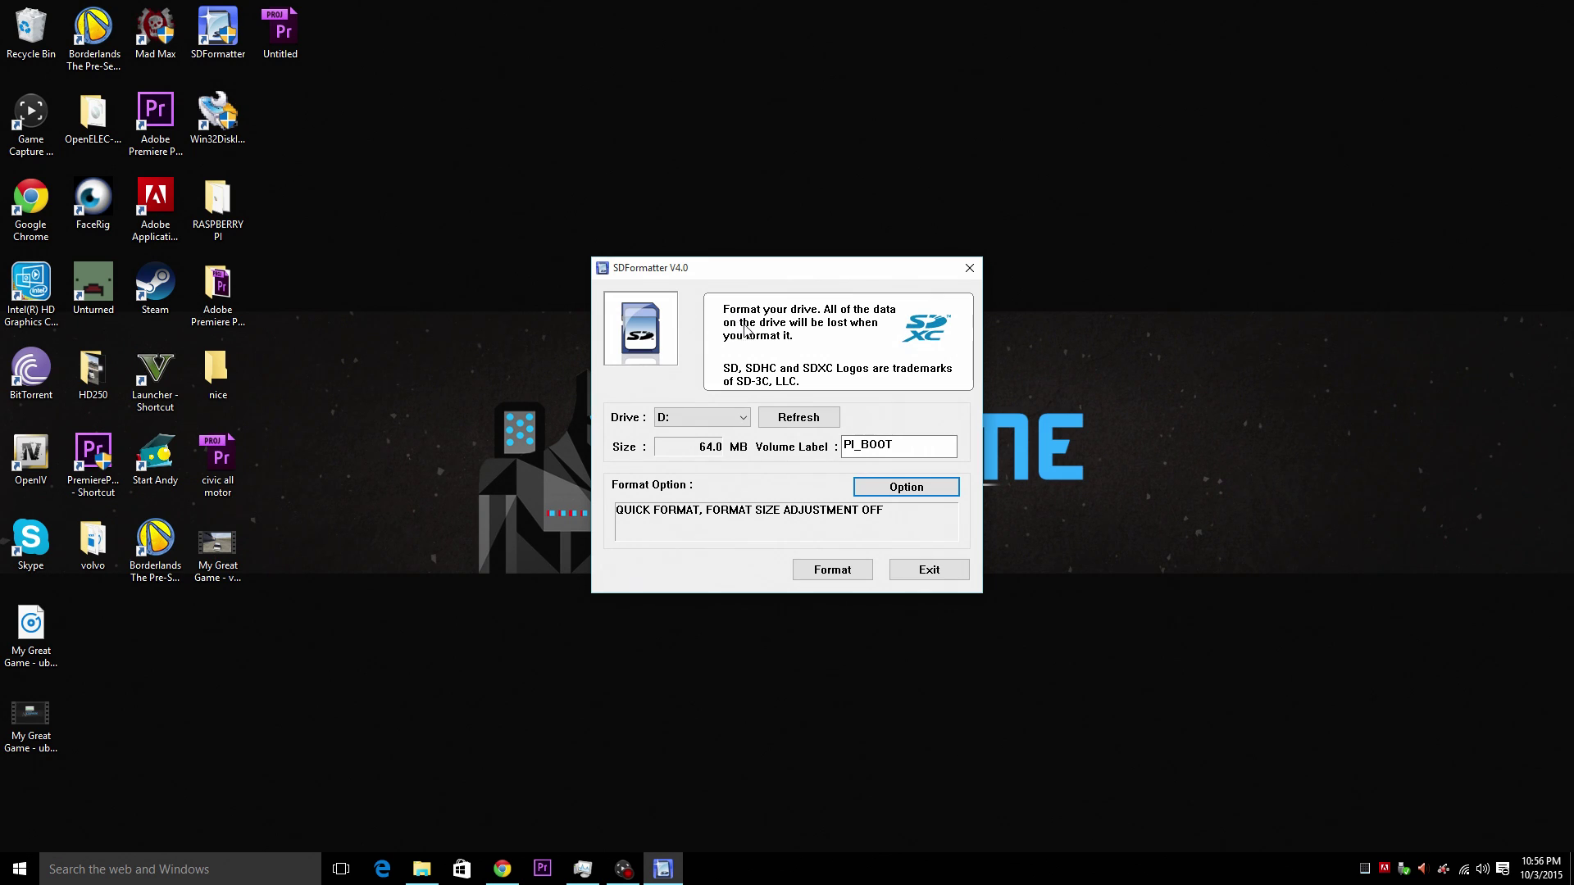
pyautogui.click(707, 417)
pyautogui.click(682, 434)
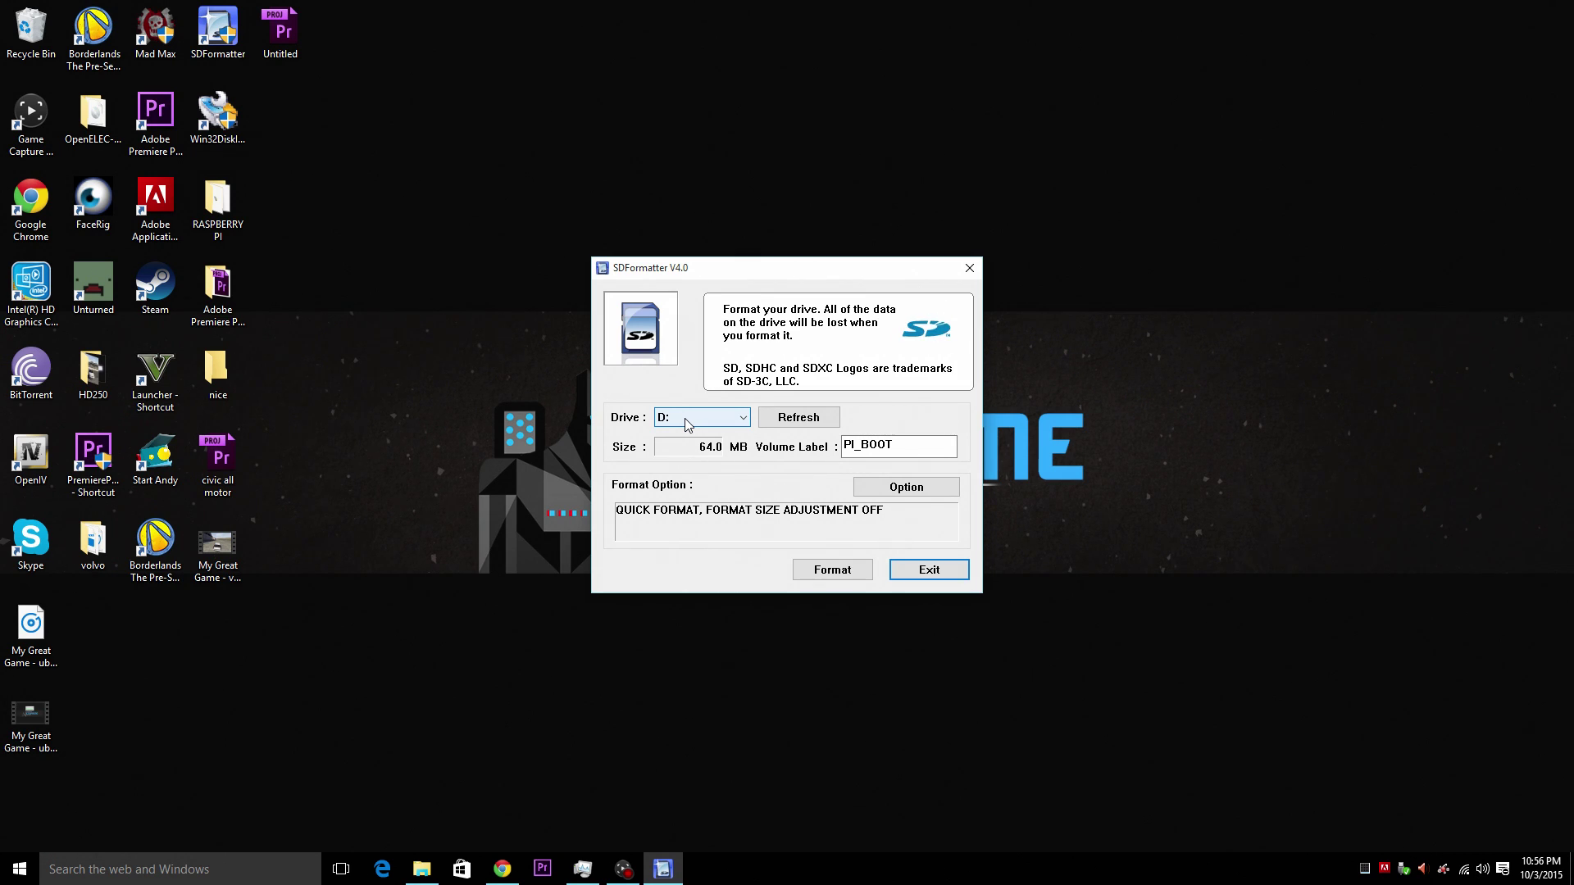
pyautogui.doubleClick(851, 444)
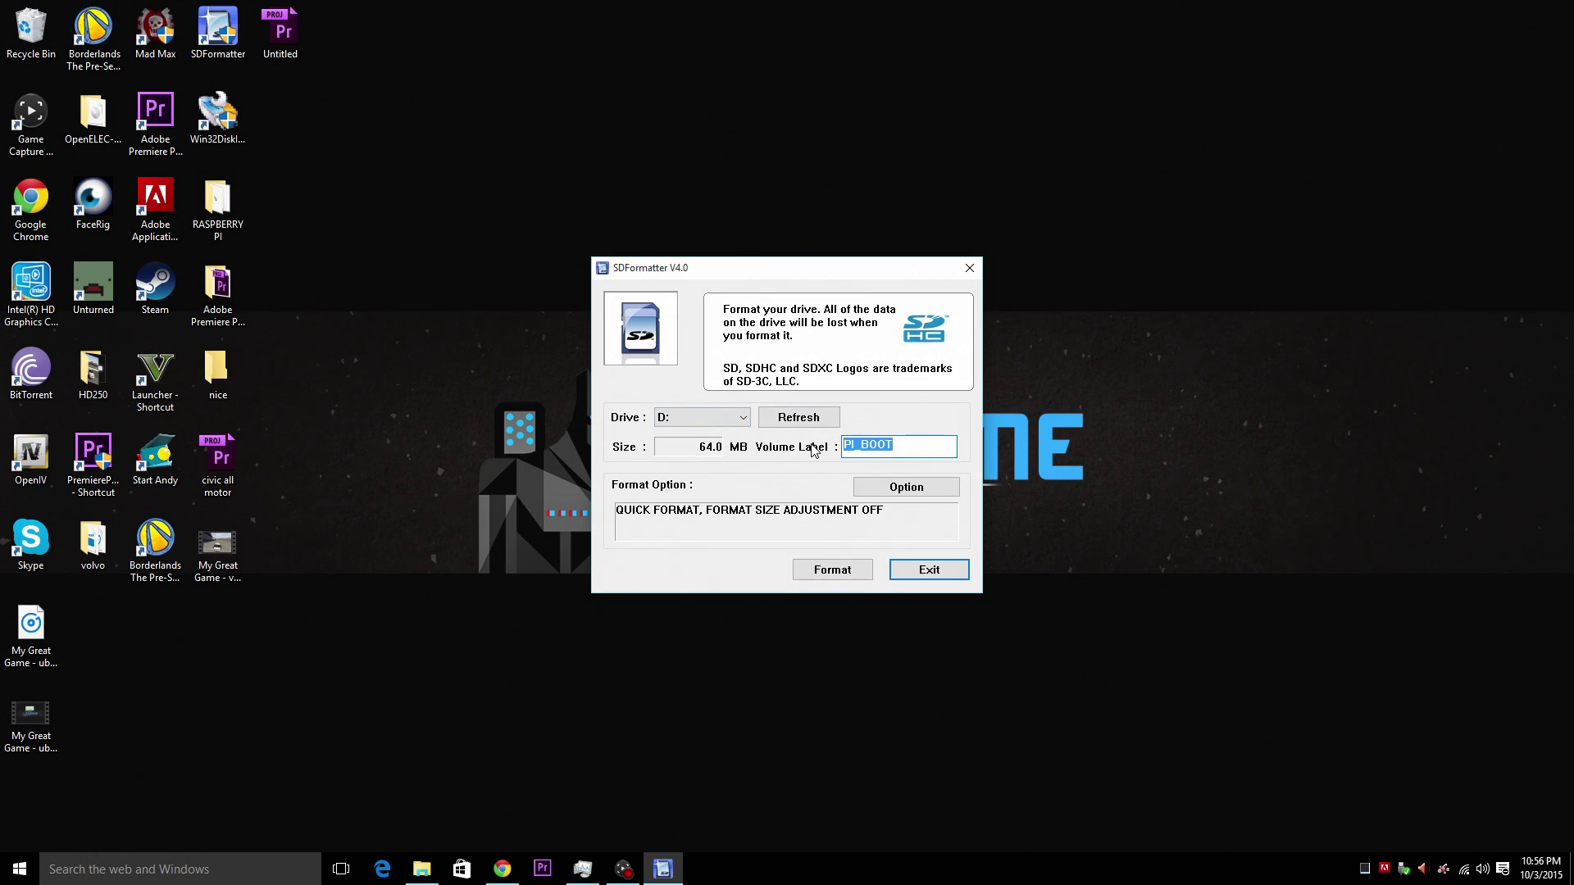
pyautogui.write('SDCARD')
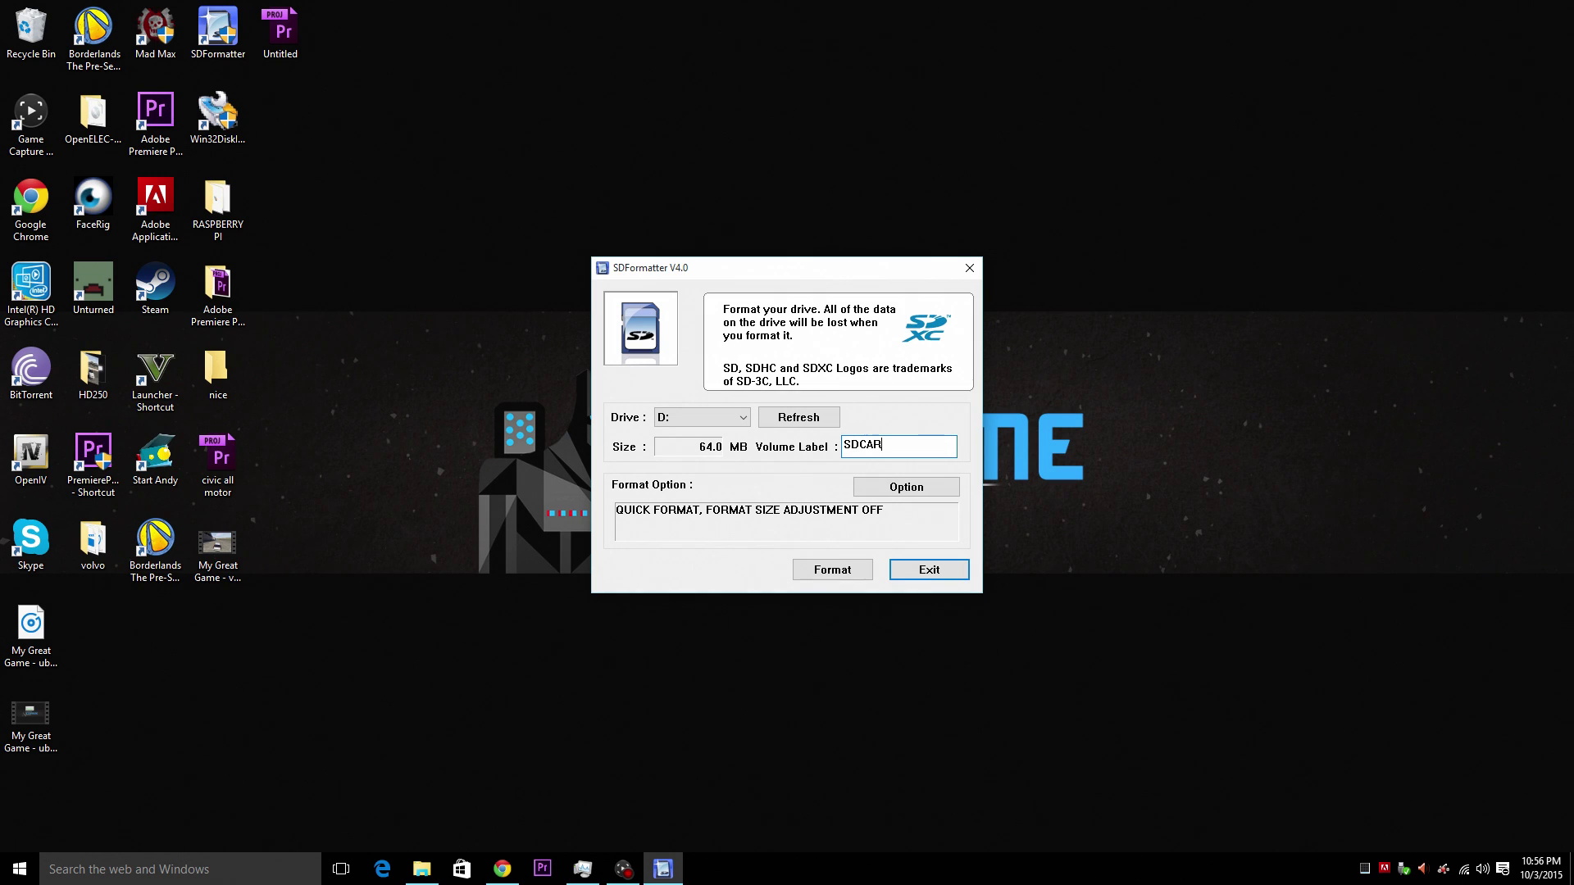
# Step: Quick-format drive D: as FAT32, accepting both warnings, then close SDFormatter
pyautogui.click(846, 569)
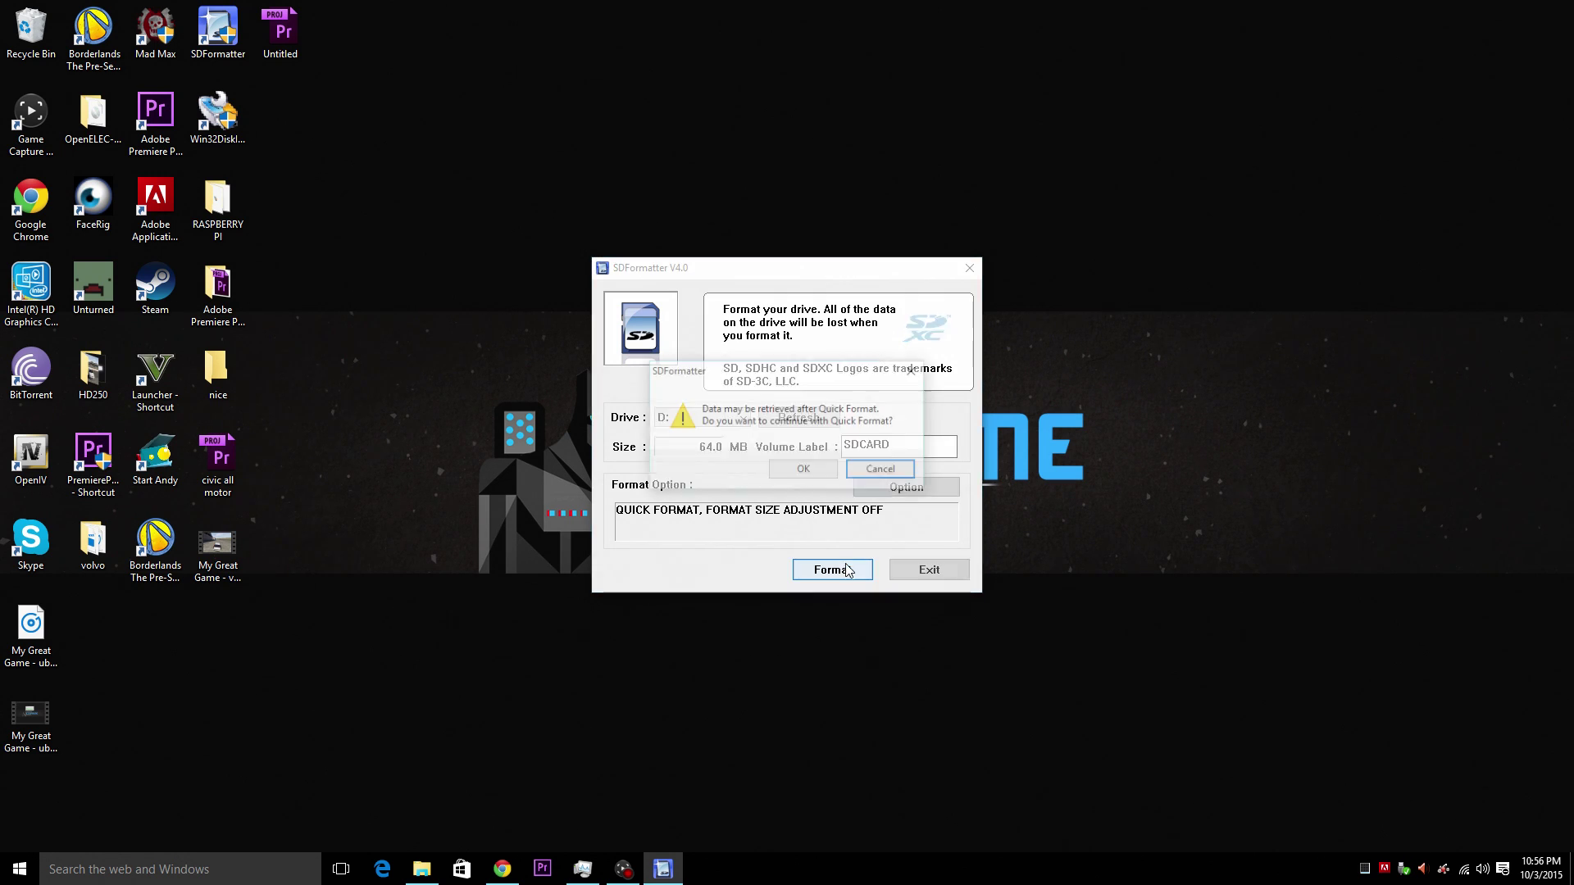
pyautogui.click(808, 468)
pyautogui.click(806, 468)
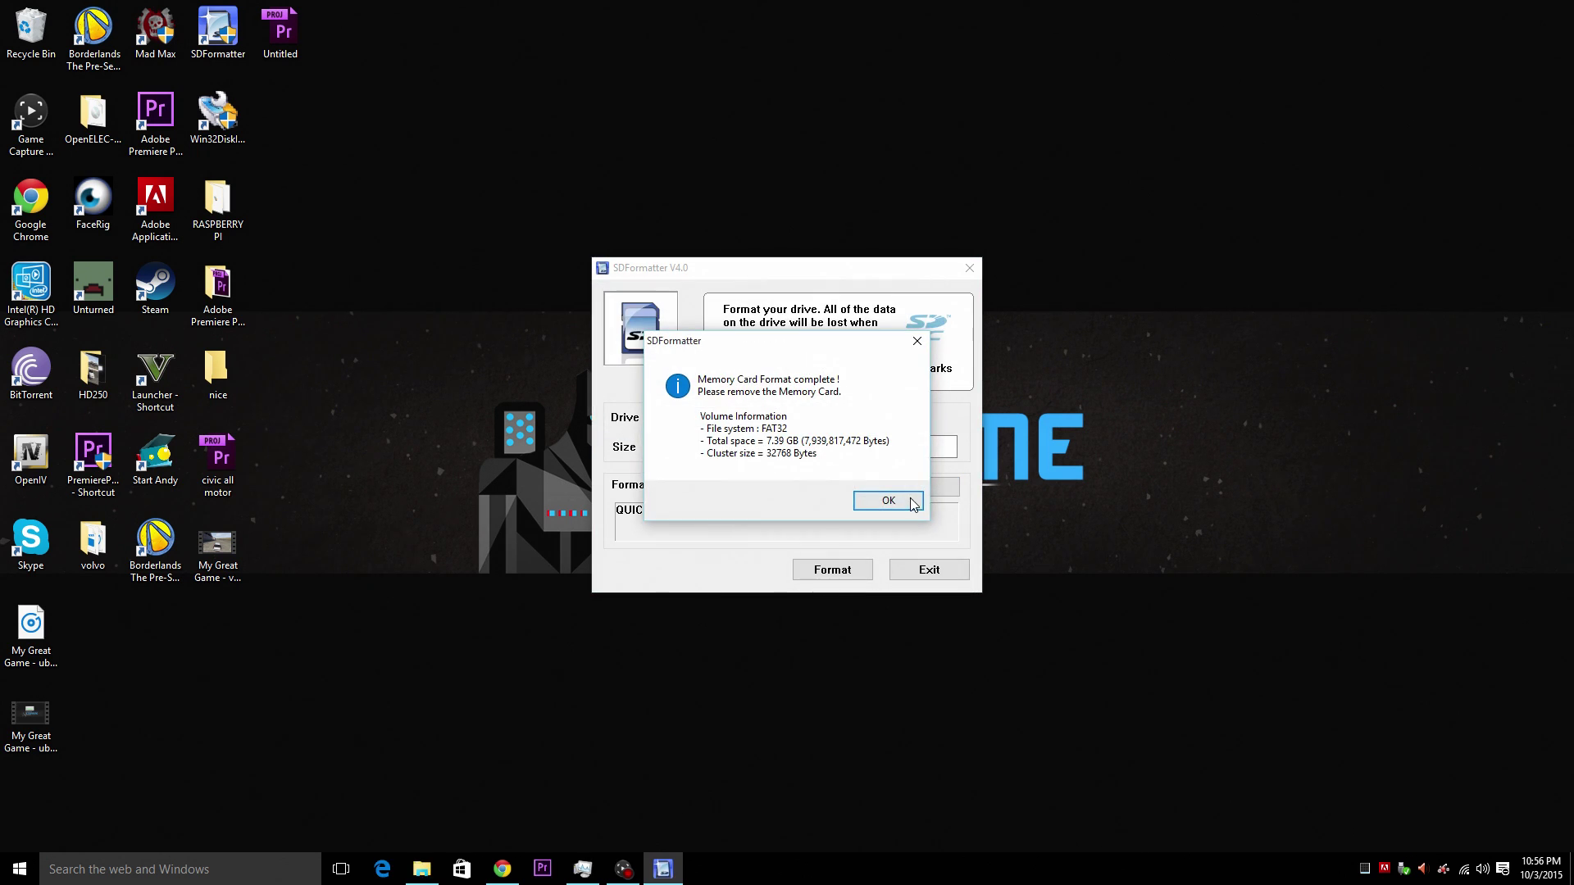
pyautogui.click(912, 506)
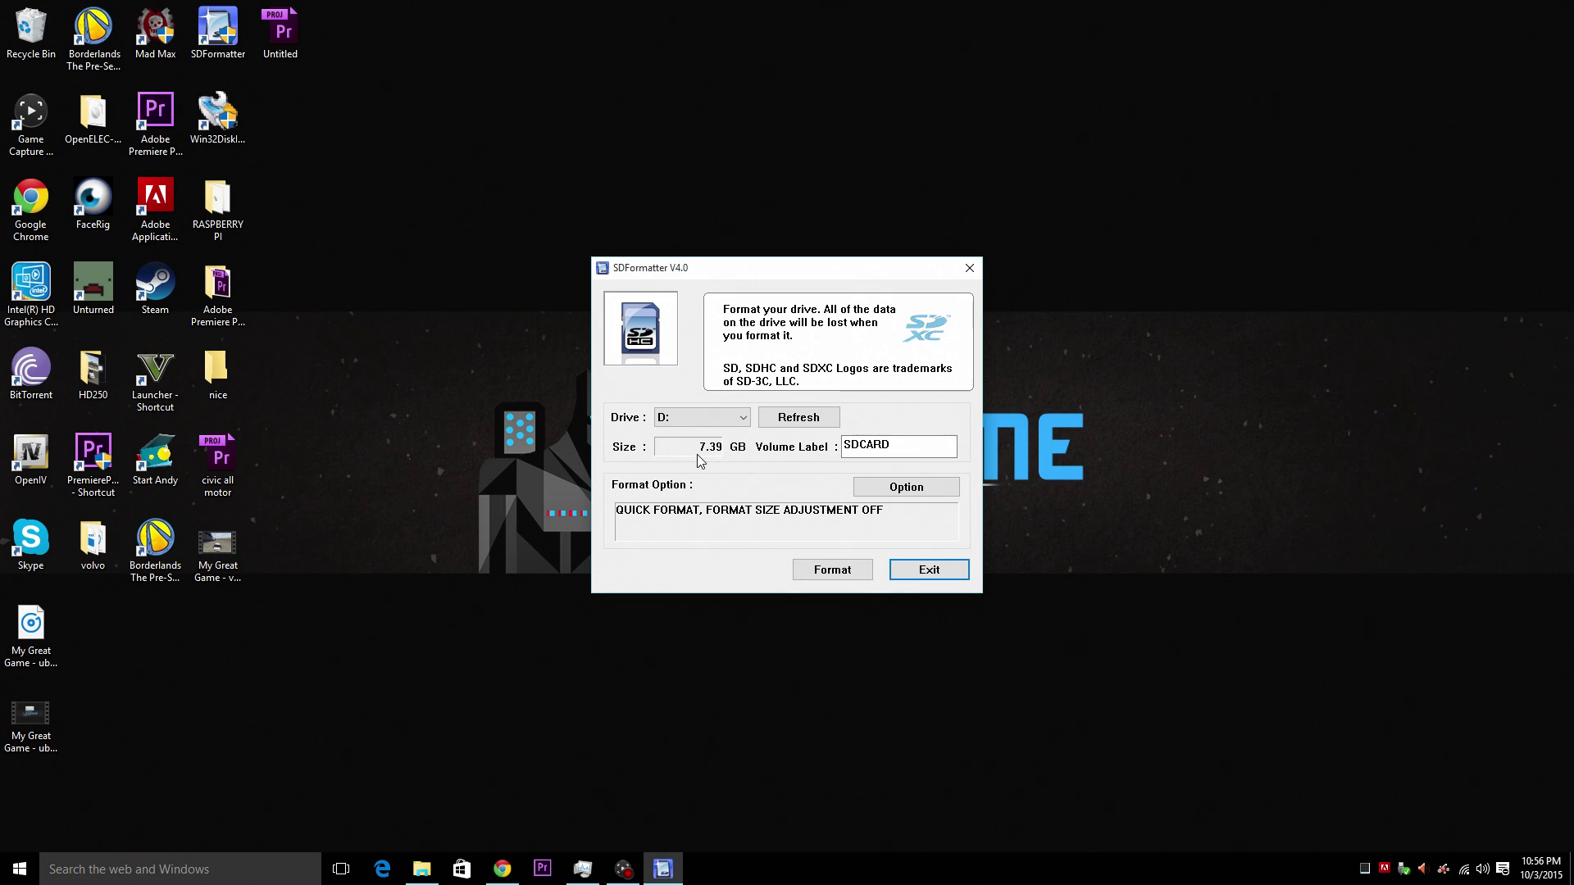
pyautogui.click(968, 270)
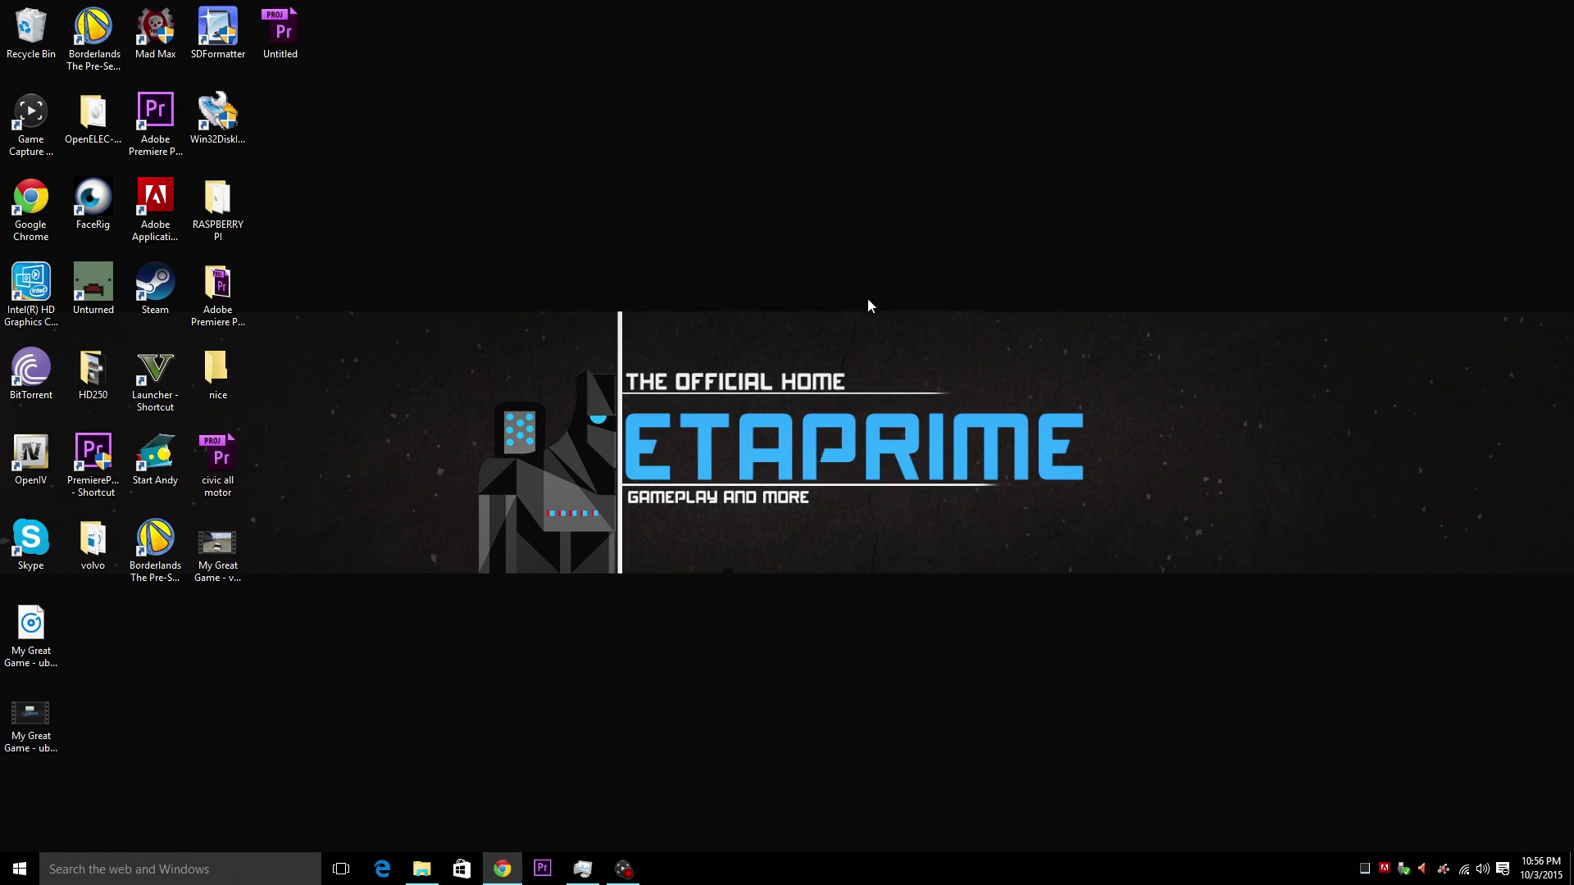
# Step: In Win32 Disk Imager, load ubuntu-mate-15.04-desktop-armhf-raspberry-pi-2.img from the RASPBERRY PI folder
pyautogui.doubleClick(218, 135)
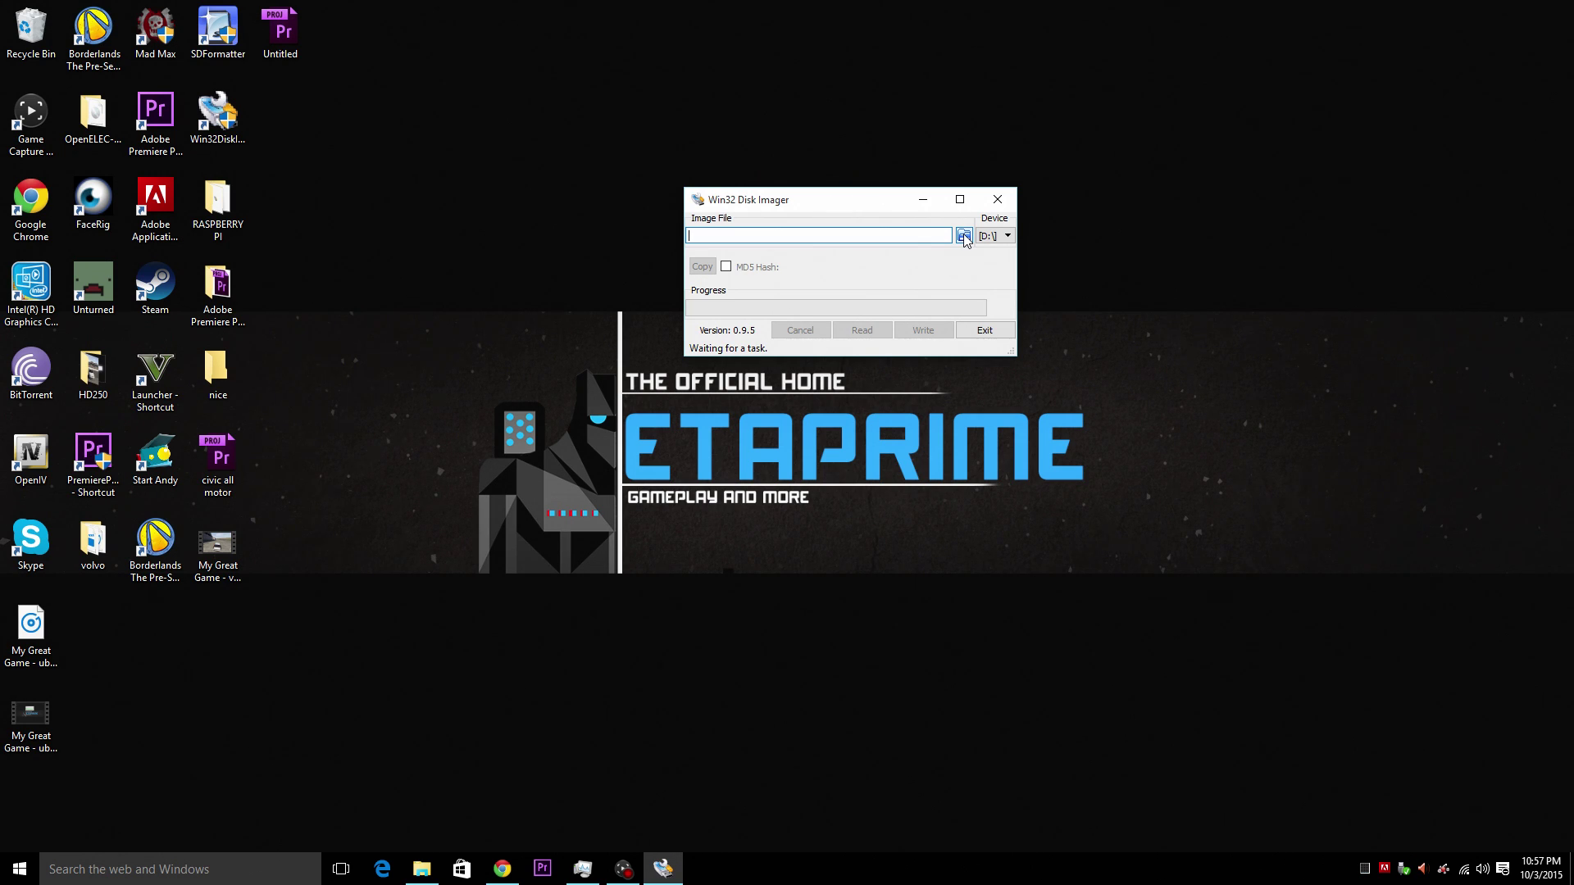
pyautogui.click(964, 236)
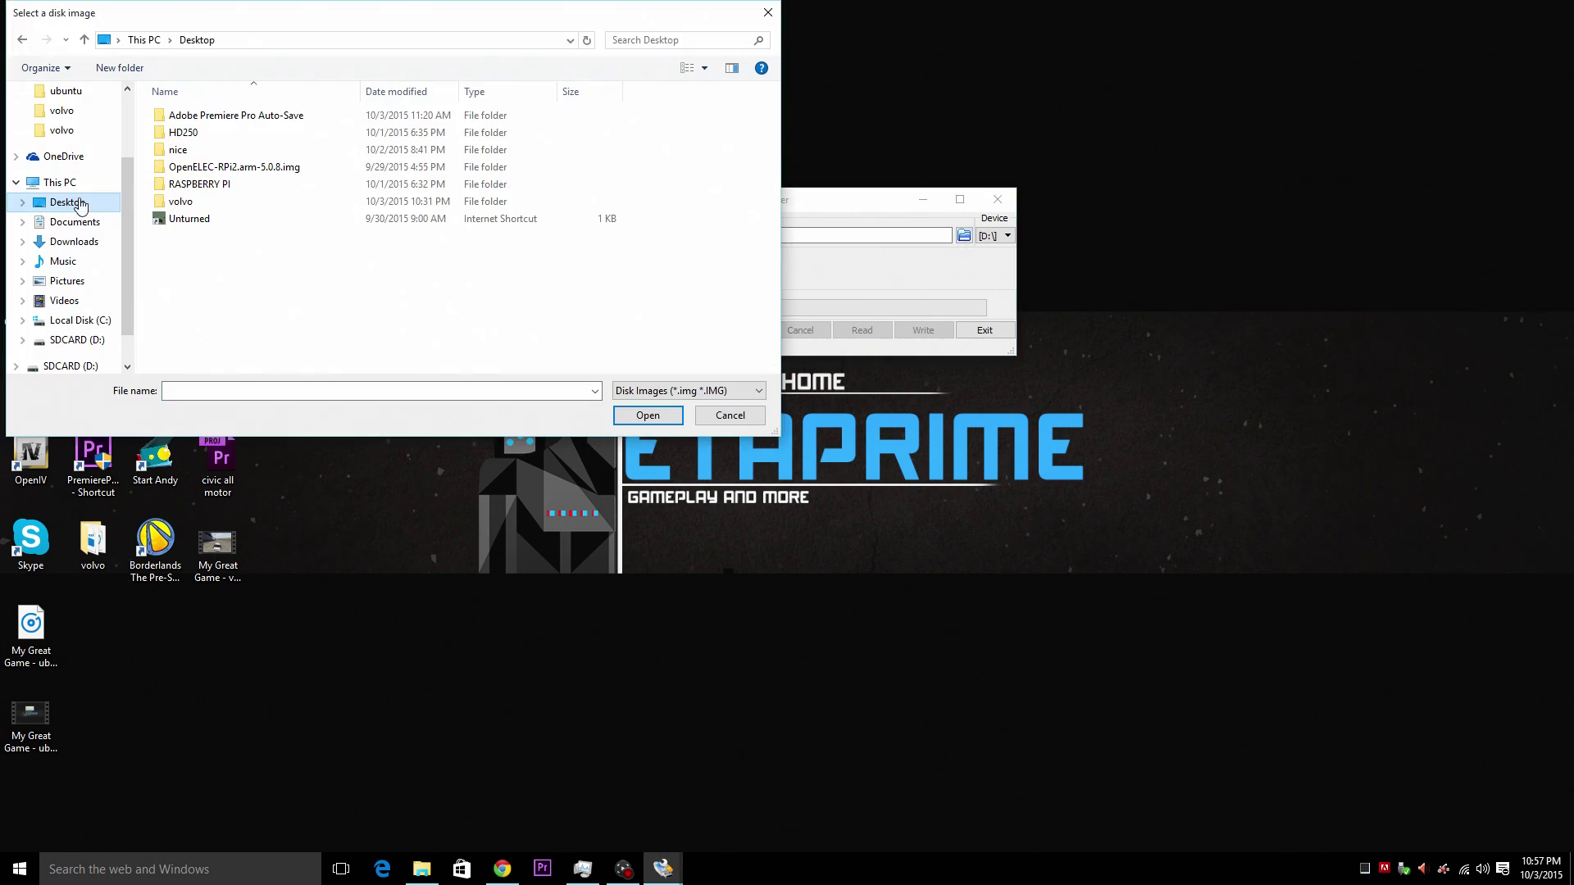
pyautogui.doubleClick(215, 187)
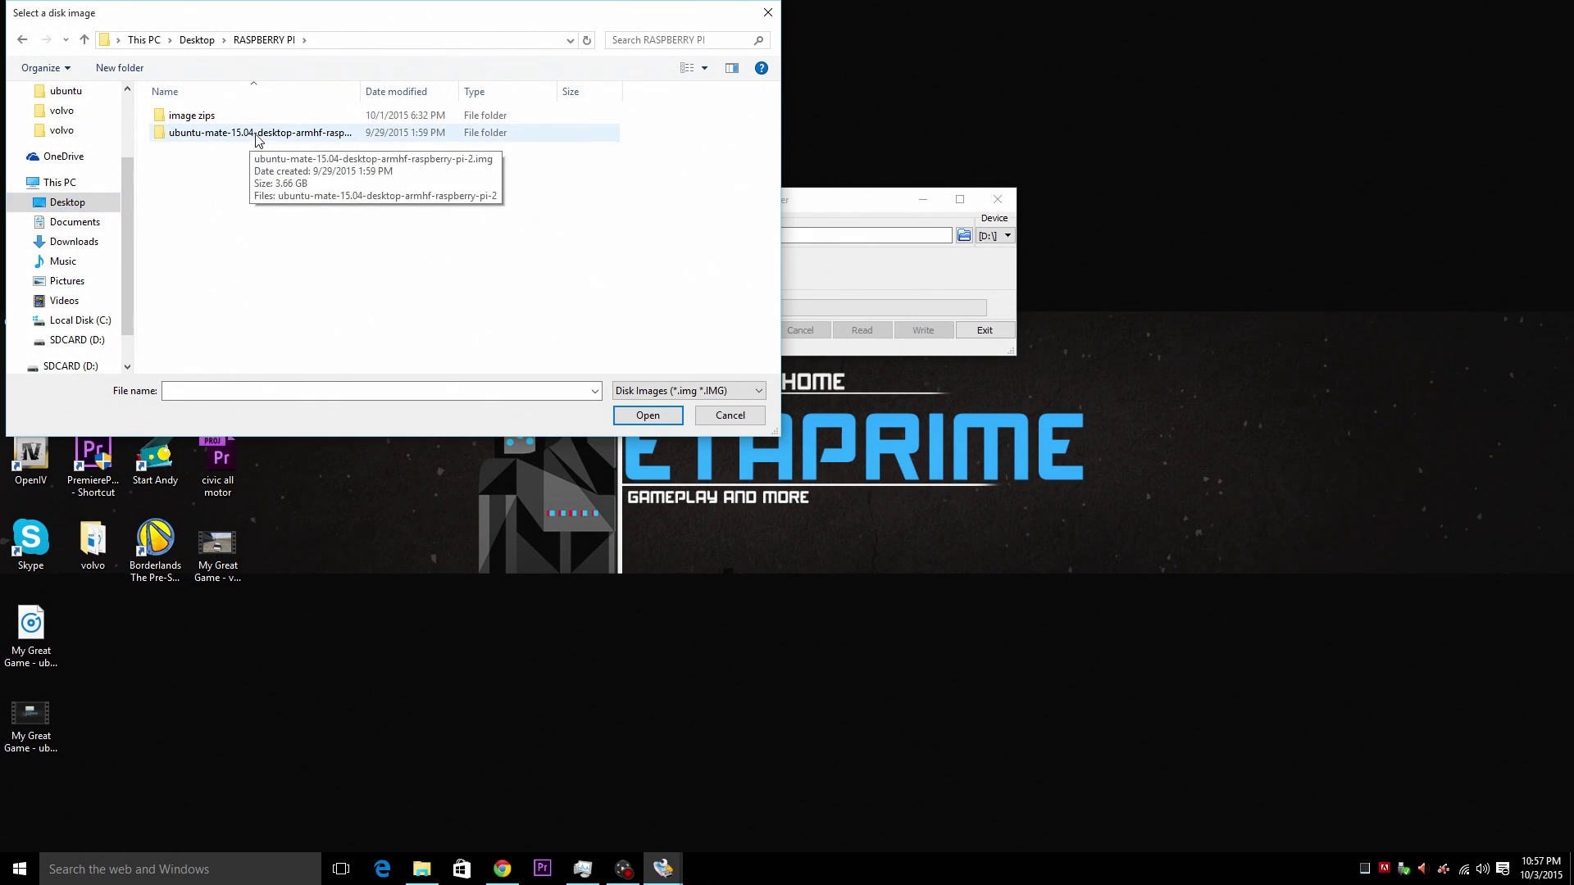
pyautogui.doubleClick(263, 134)
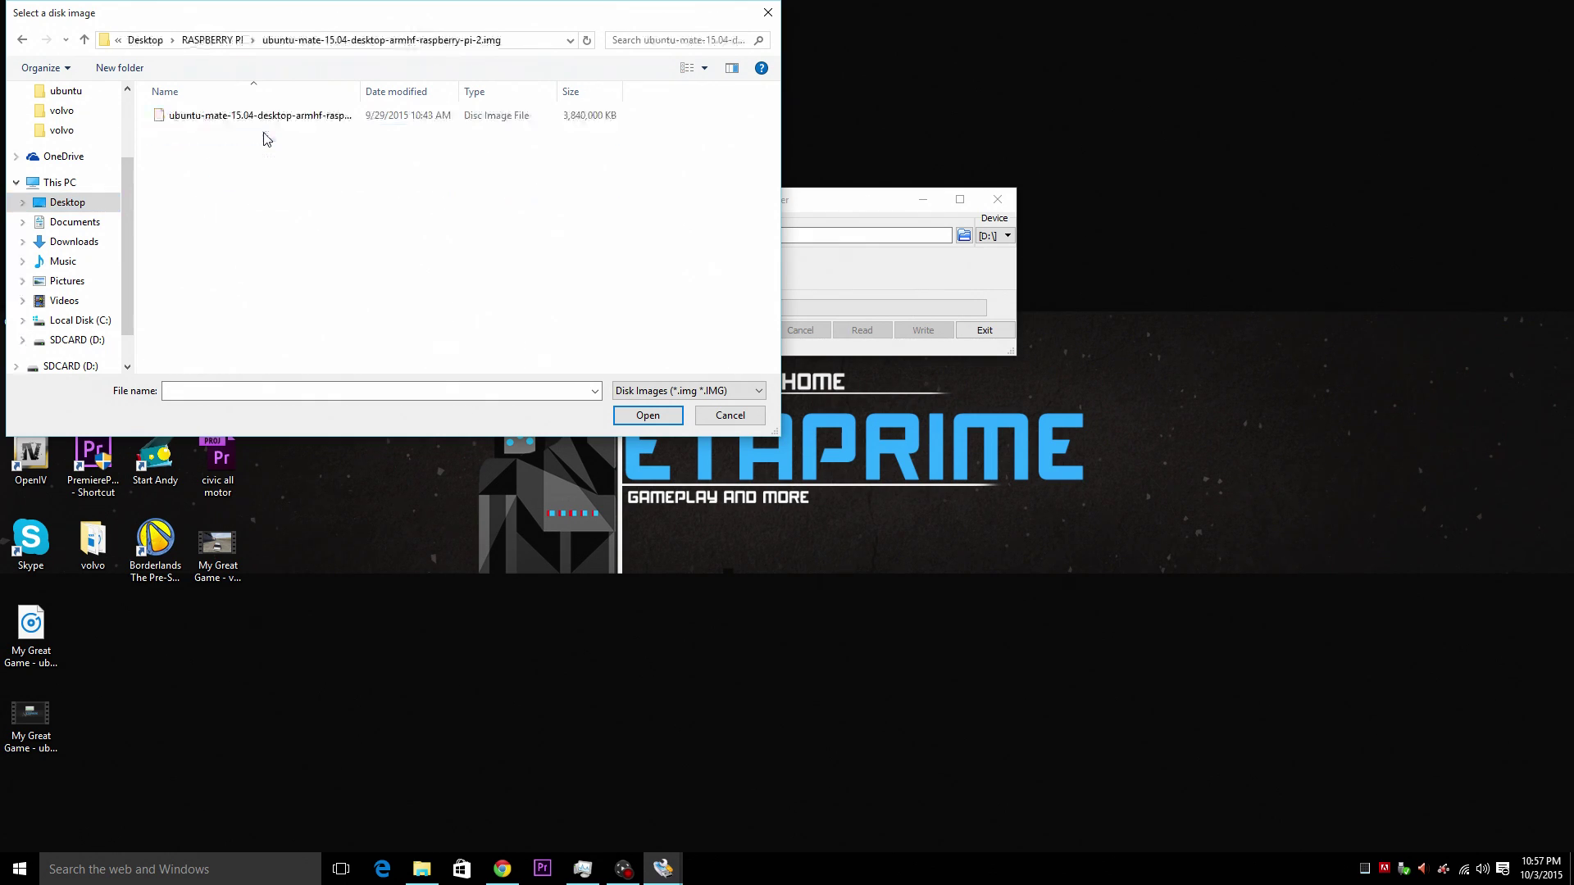
pyautogui.doubleClick(320, 123)
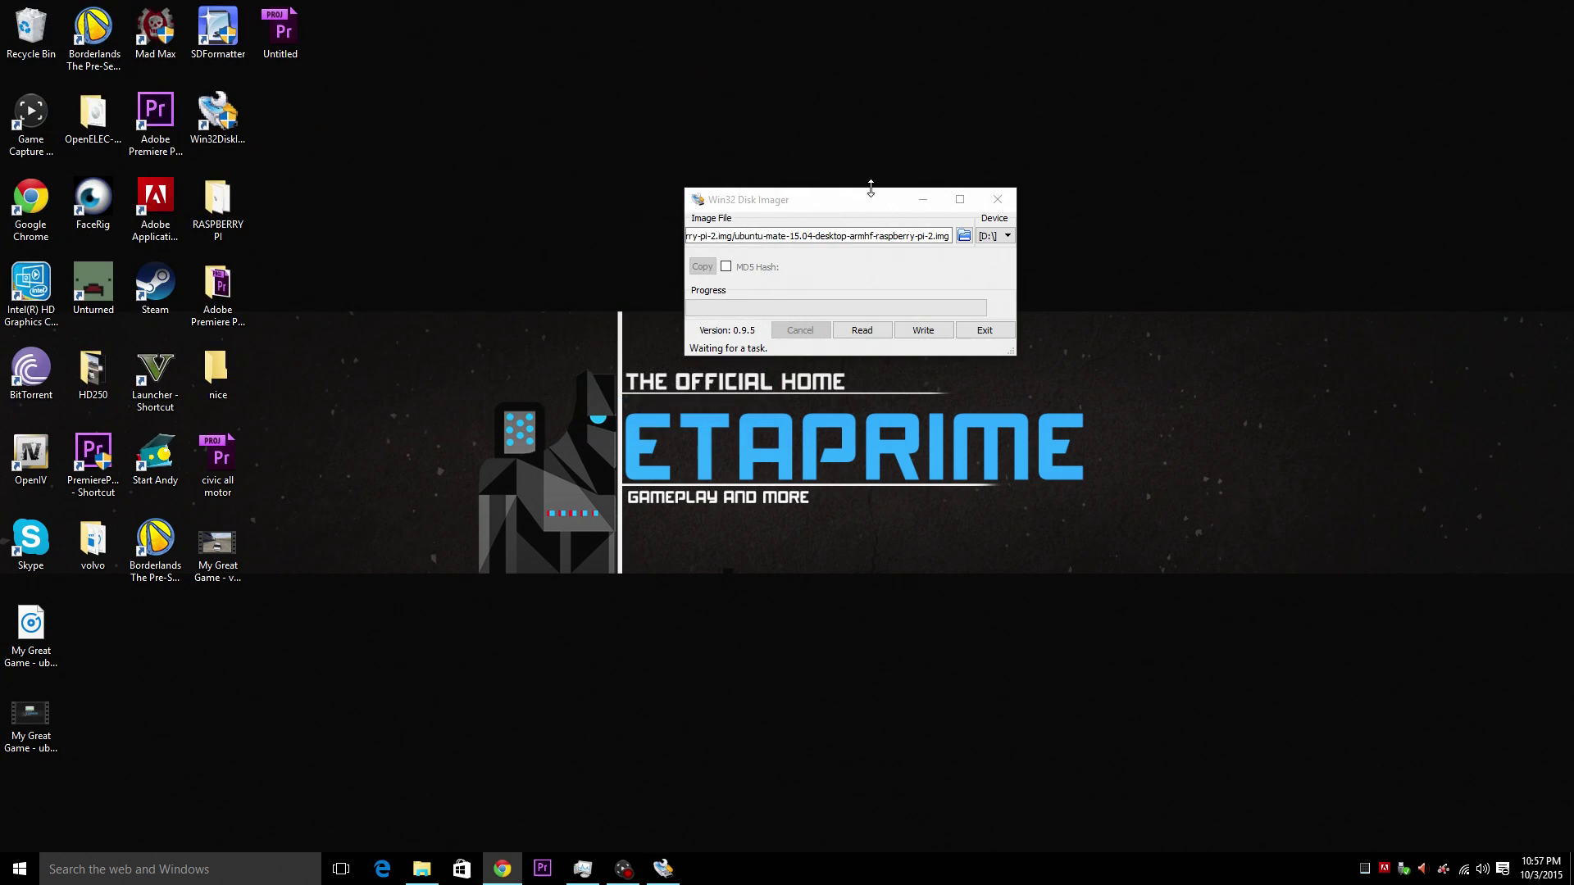
# Step: Write the Ubuntu MATE image to device D: and confirm the overwrite
pyautogui.moveTo(869, 200); pyautogui.dragTo(779, 174)
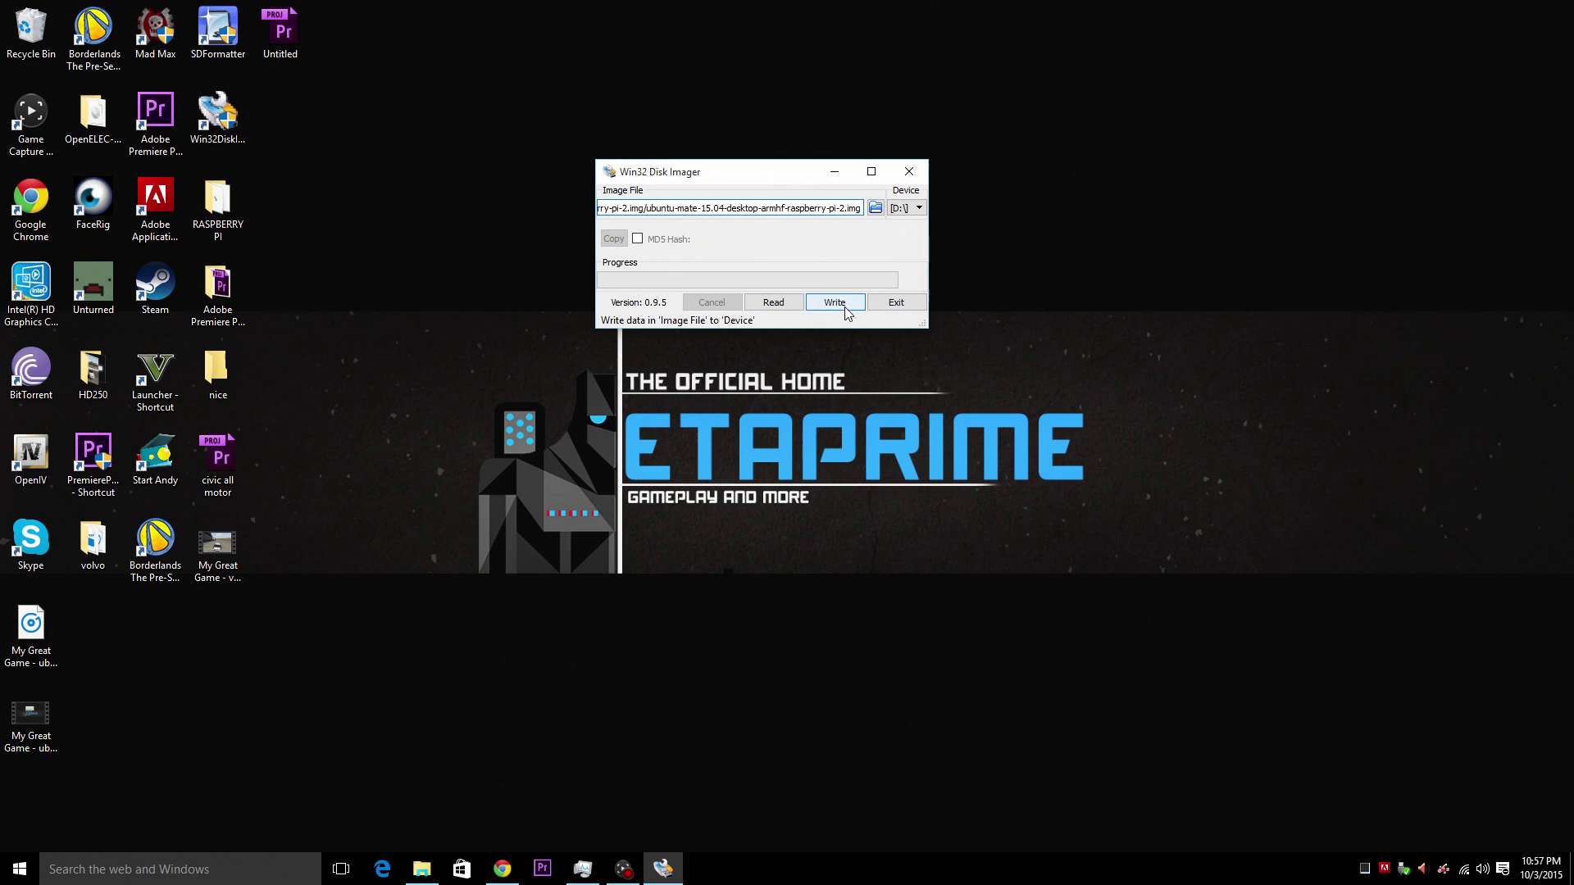
pyautogui.click(909, 208)
pyautogui.click(898, 226)
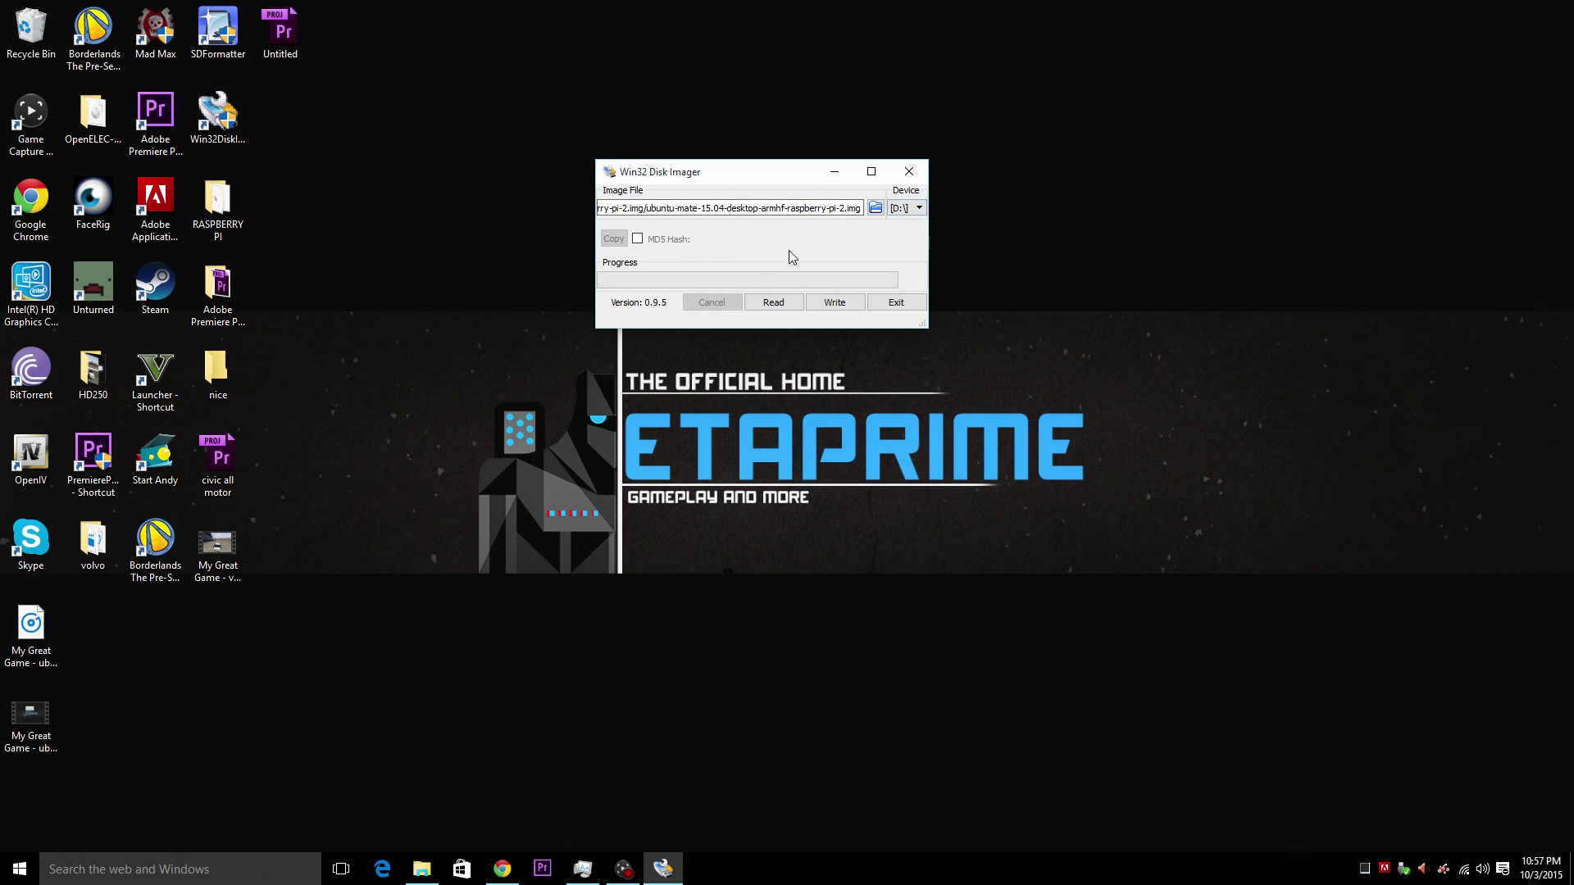
pyautogui.click(820, 299)
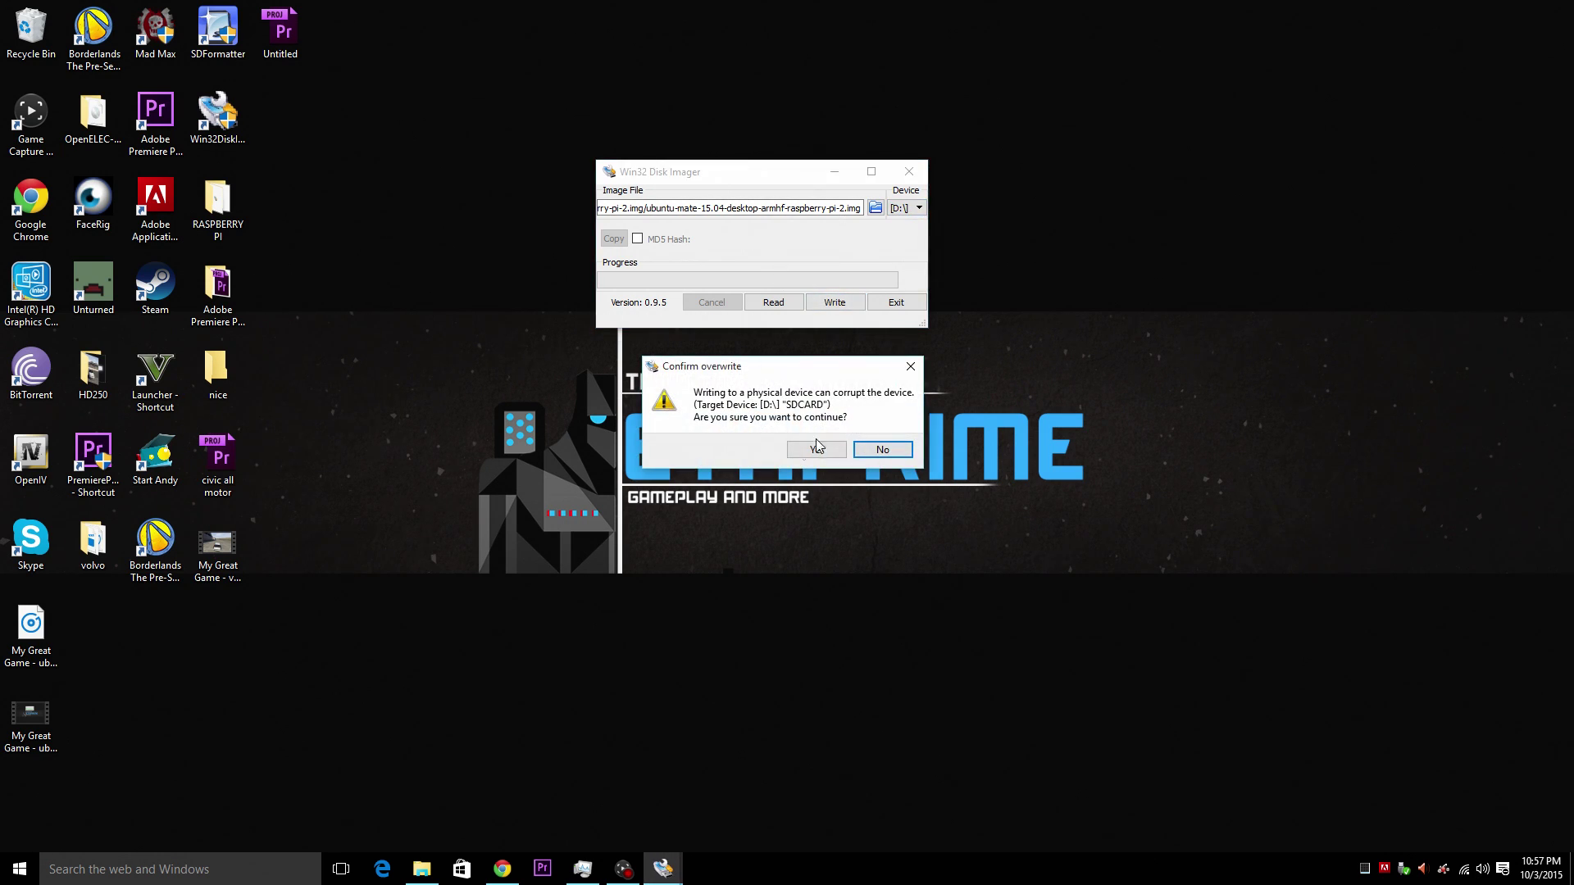
pyautogui.moveTo(769, 367); pyautogui.dragTo(779, 239)
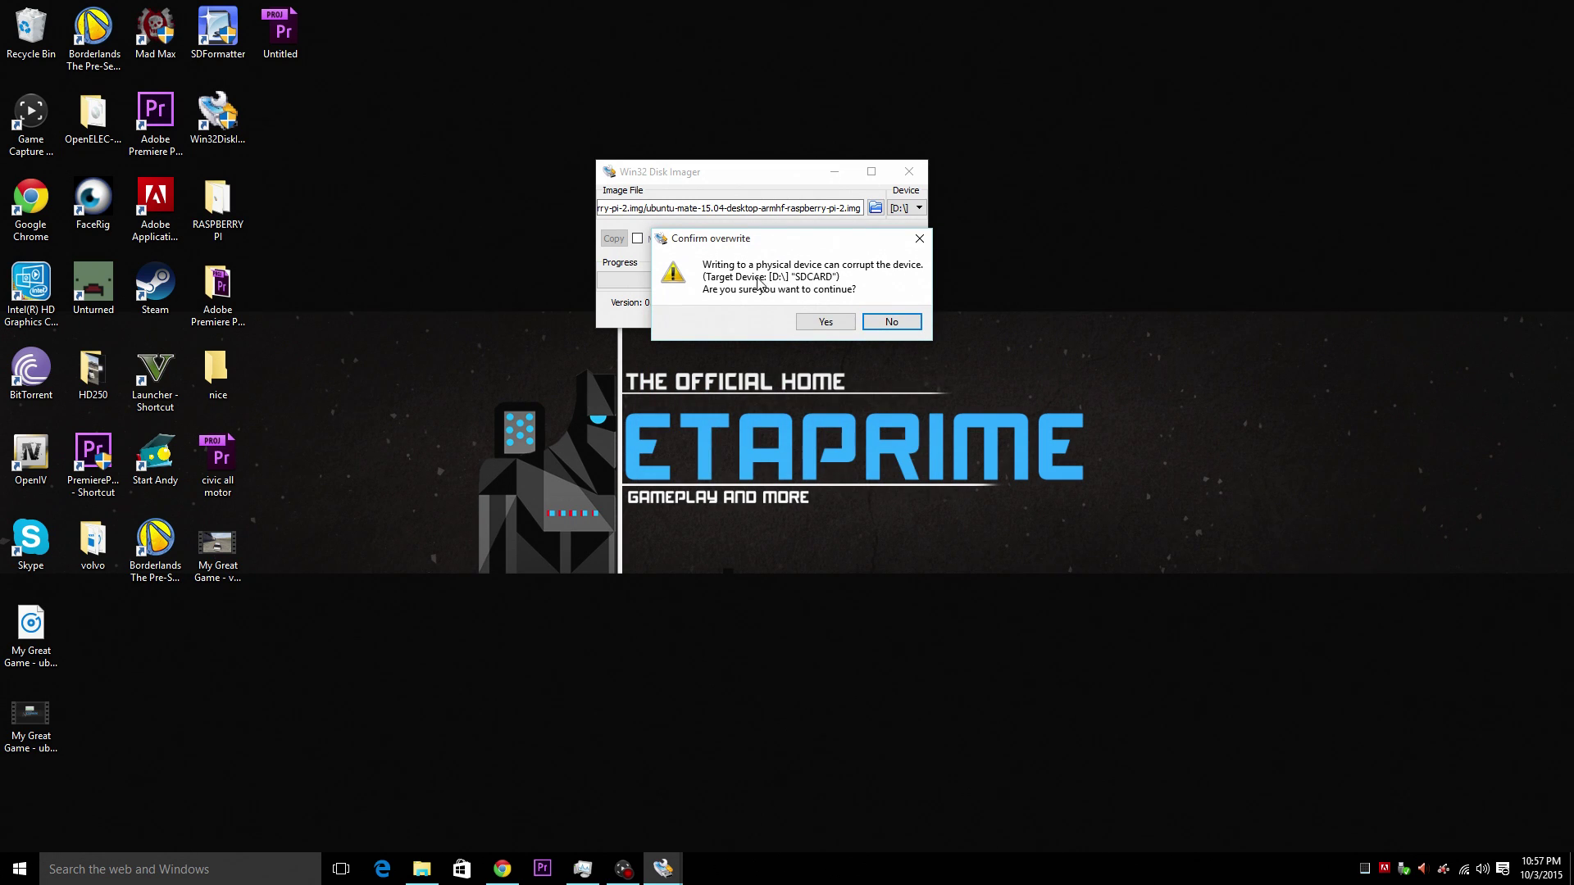
pyautogui.click(825, 322)
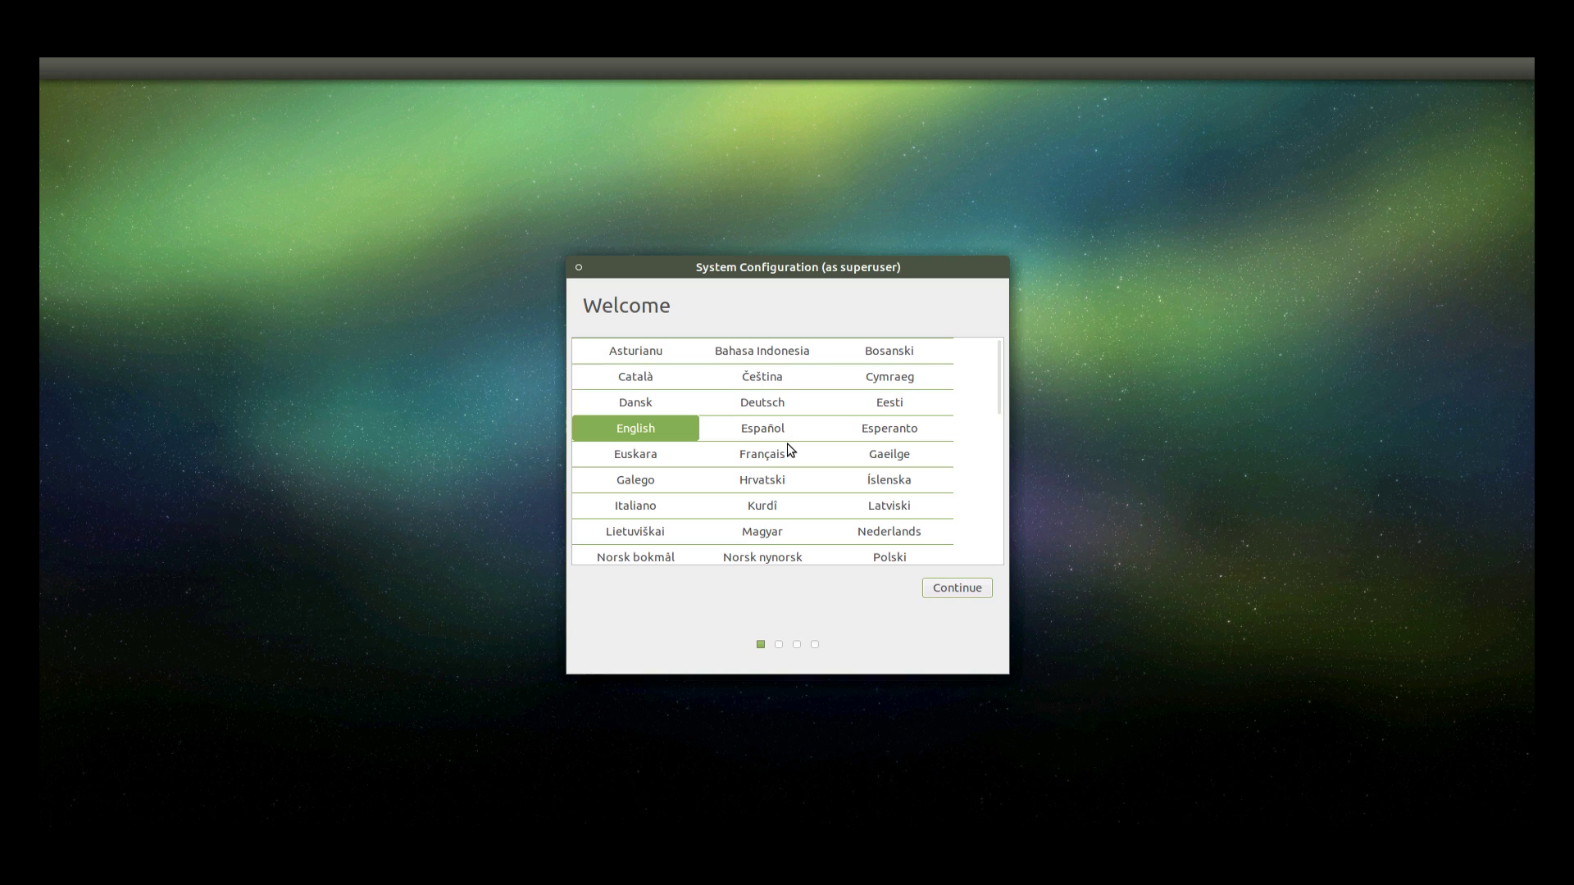
# Step: Choose English, pass location and keyboard, and enter the new user's account details
pyautogui.click(980, 584)
pyautogui.click(952, 587)
pyautogui.click(1136, 587)
pyautogui.write('ETAPRIME')
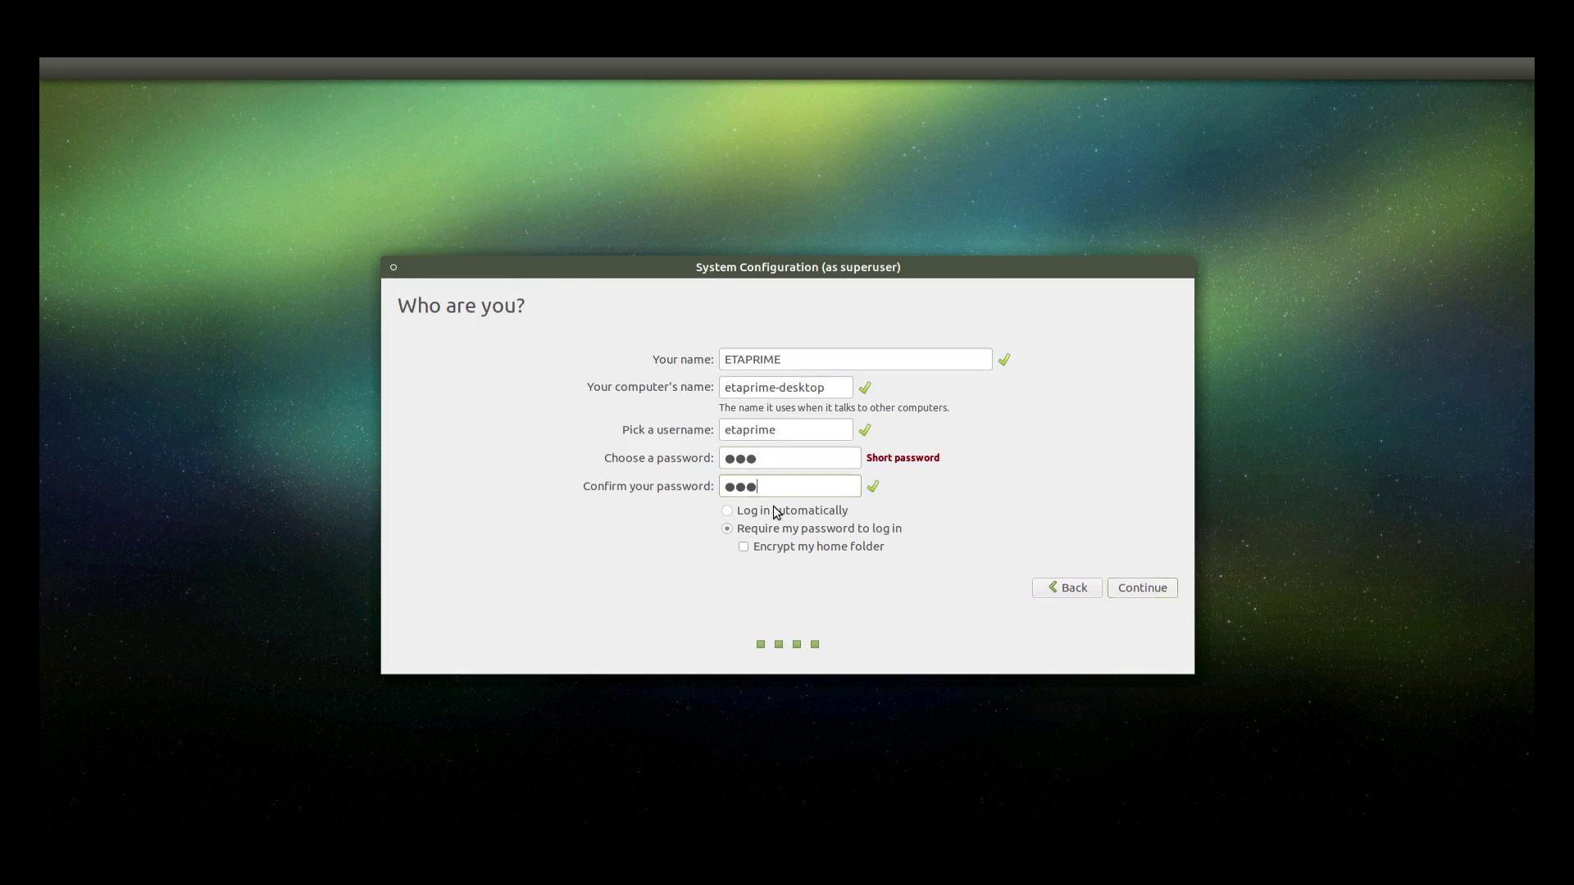
pyautogui.click(1142, 588)
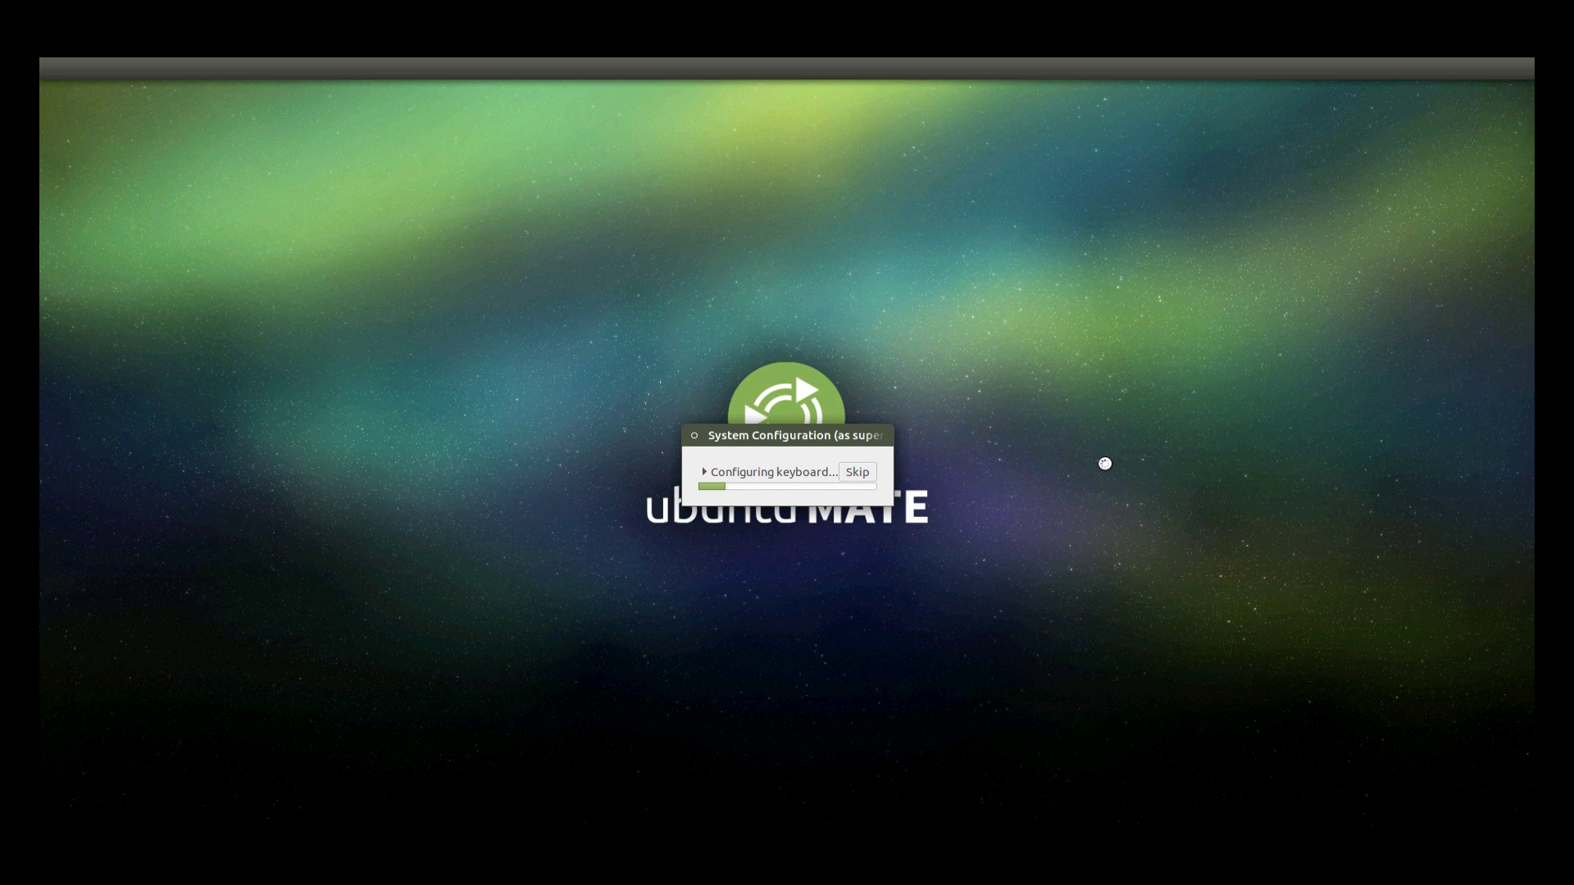